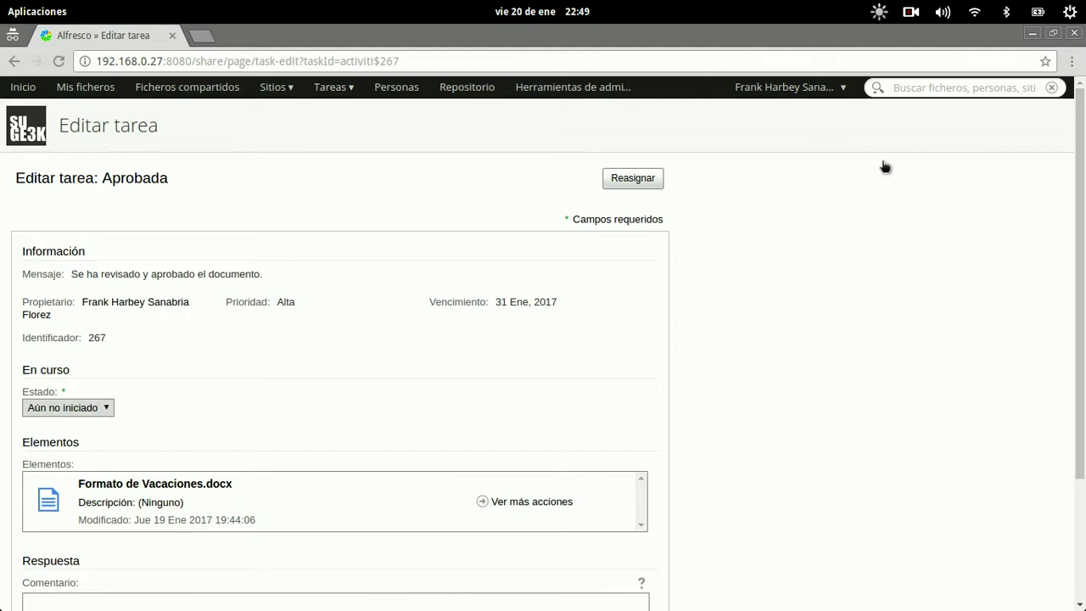
Review the approval message on the Aprobada task, set its status to Completado and mark the task as done
scroll(703, 351, down, 3)
scroll(702, 350, down, 1)
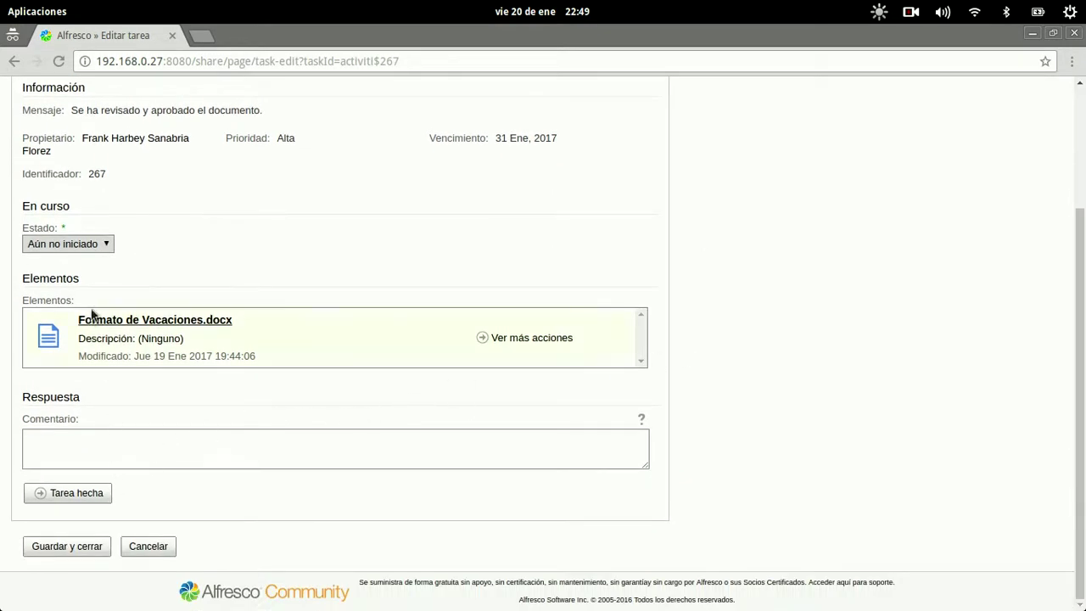
scroll(352, 339, up, 3)
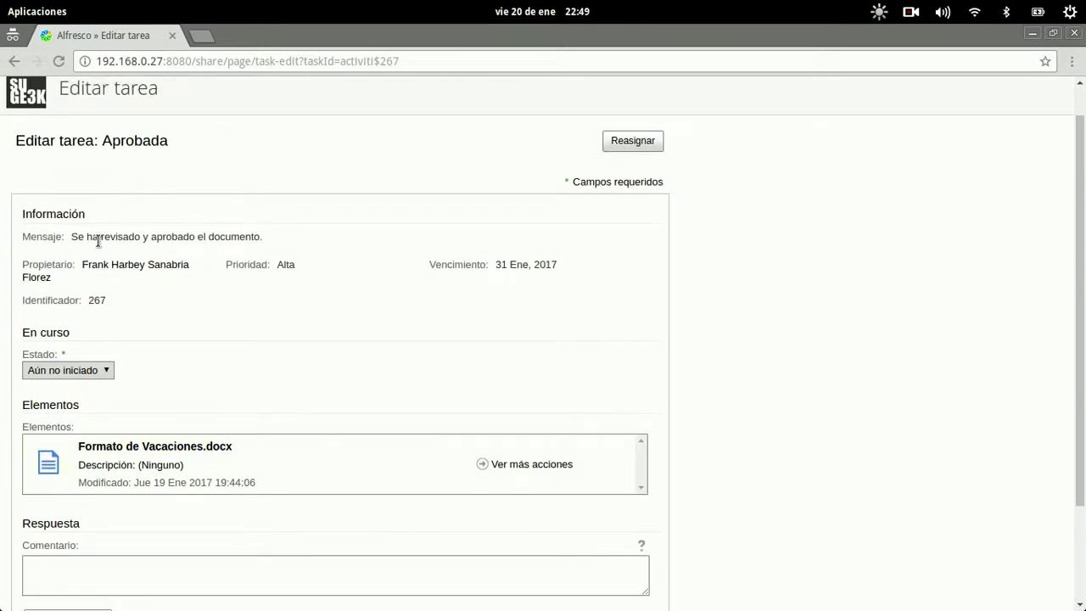
drag(71, 236, 266, 235)
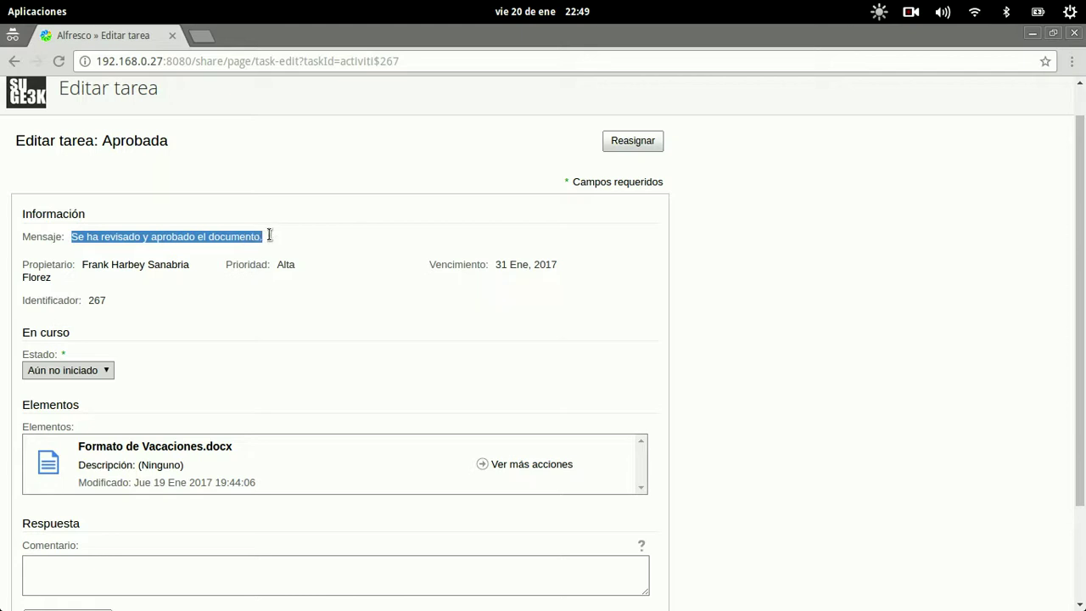
click(57, 369)
click(67, 440)
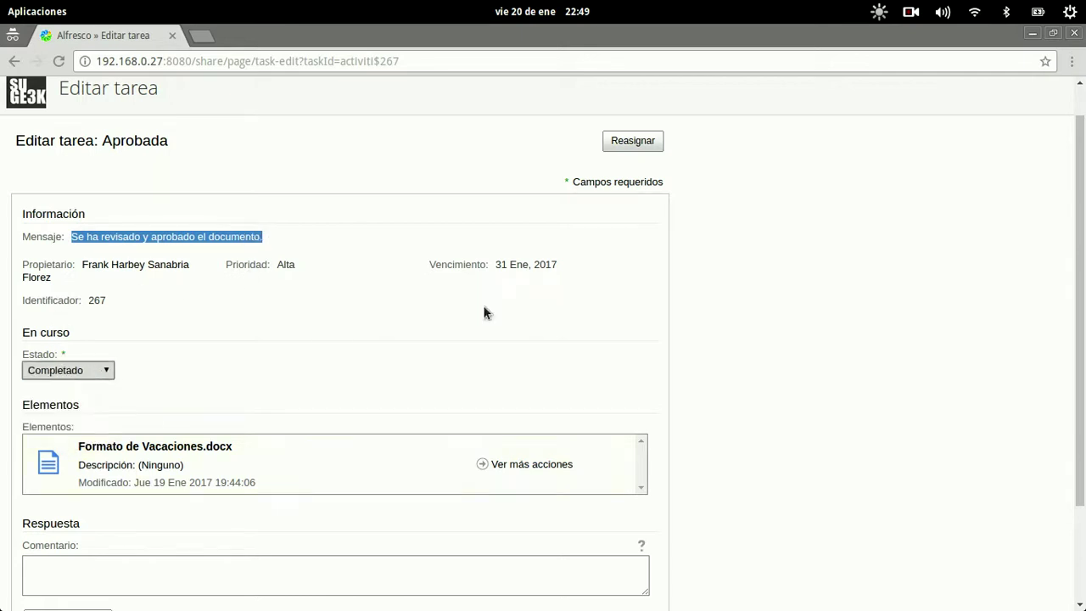
click(560, 296)
scroll(552, 299, down, 3)
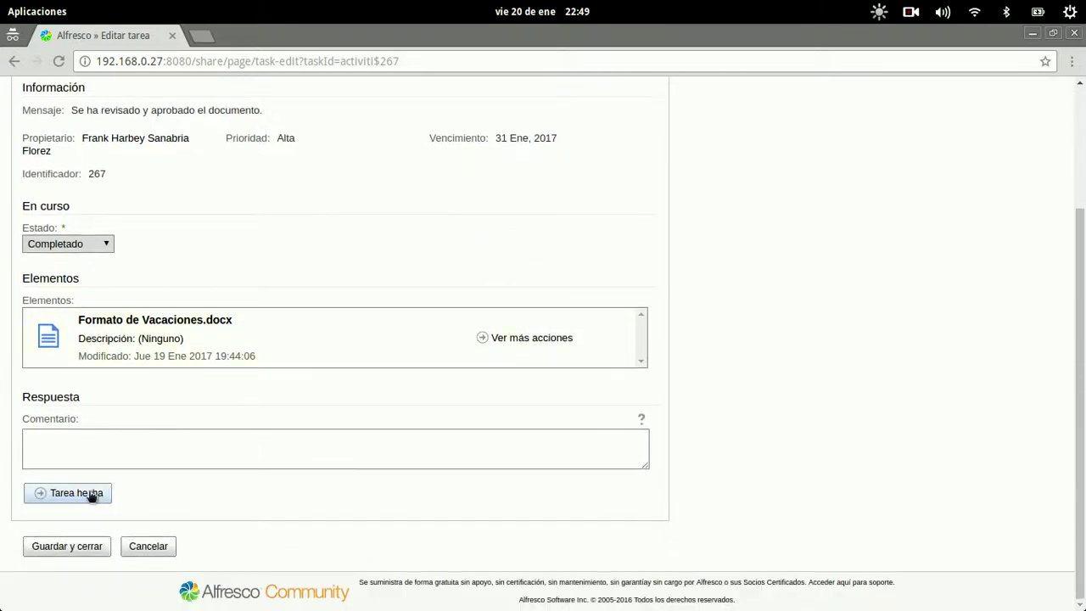
click(76, 493)
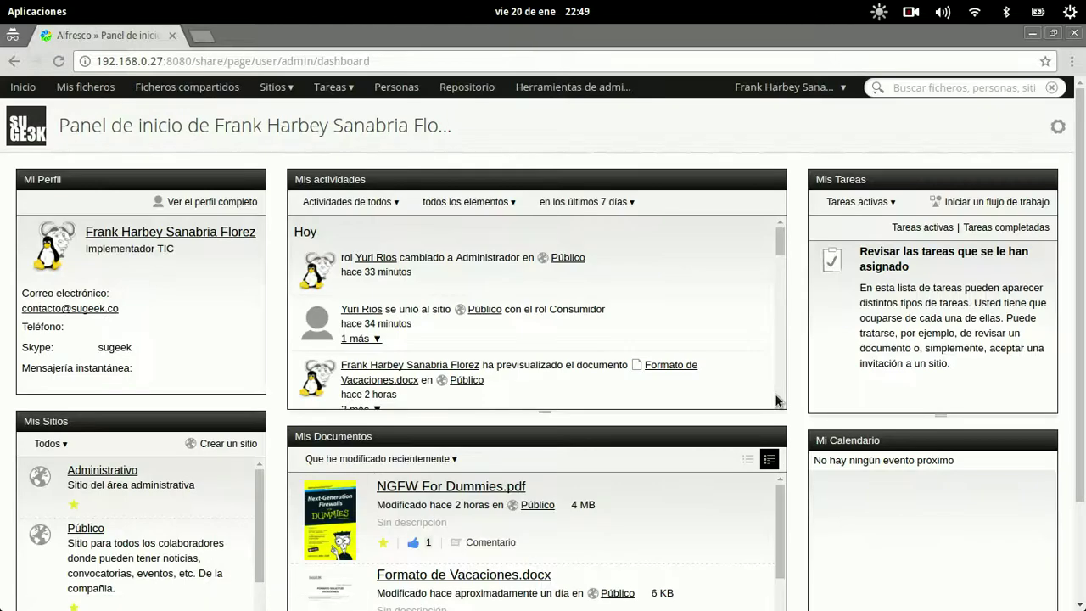
Look over the recent activities, list the completed tasks and view the details of the approved document review task
scroll(726, 405, down, 5)
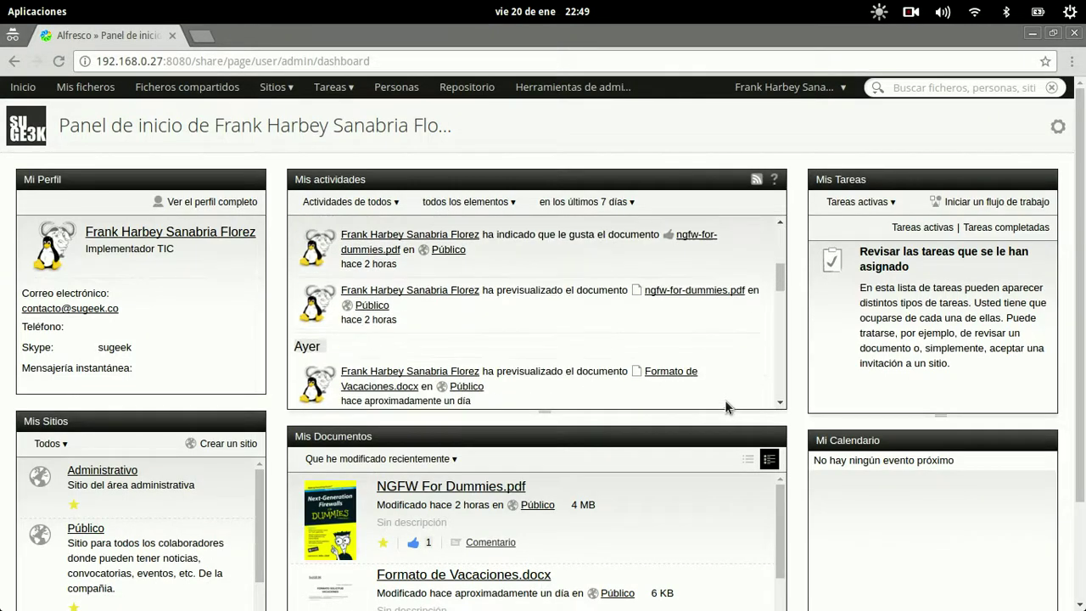
scroll(725, 405, up, 5)
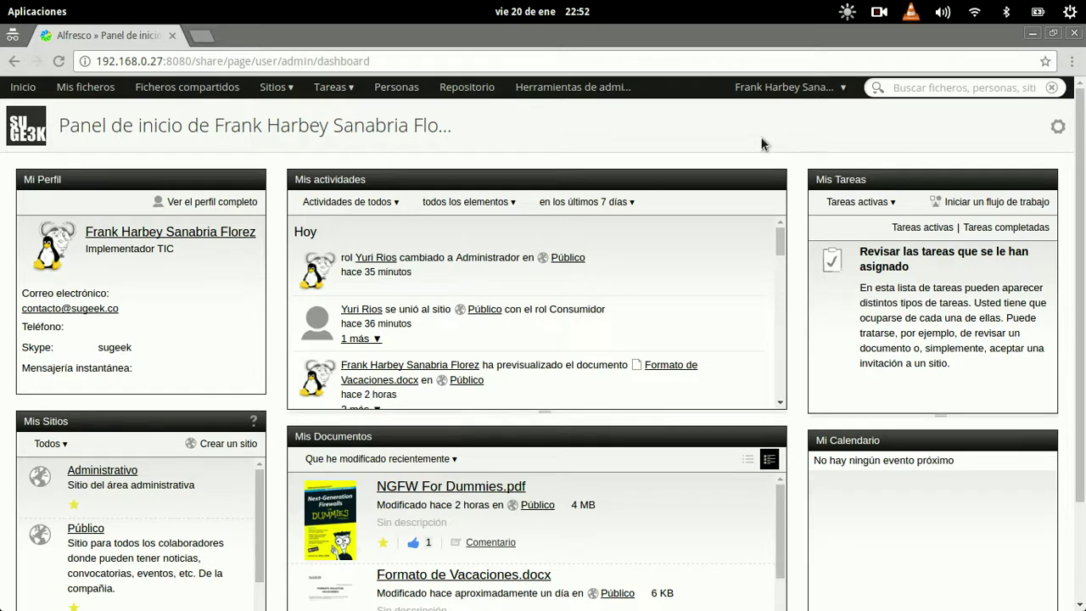
click(982, 228)
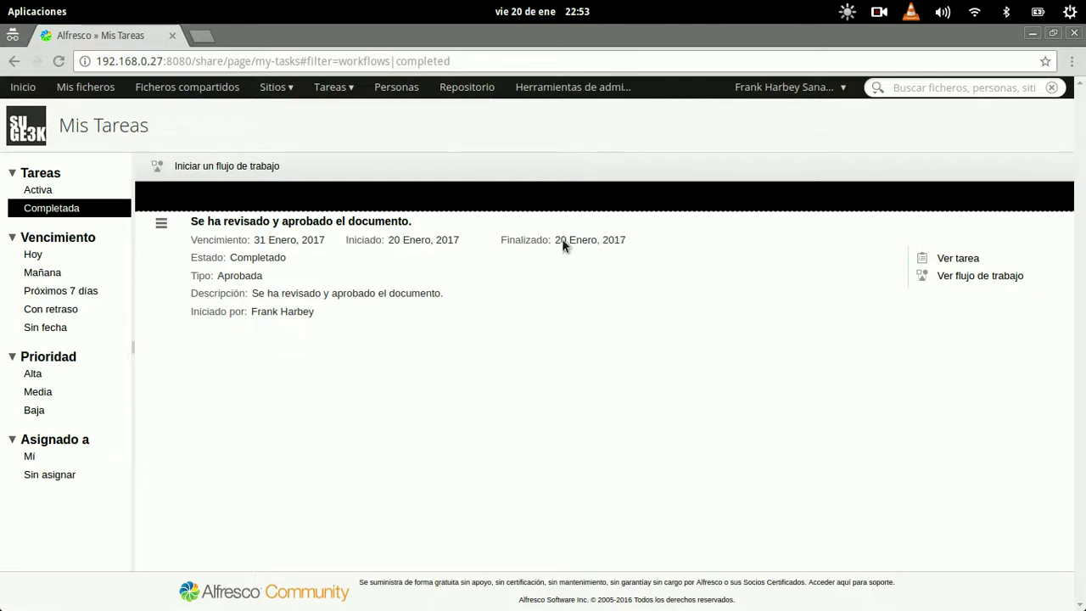
click(974, 262)
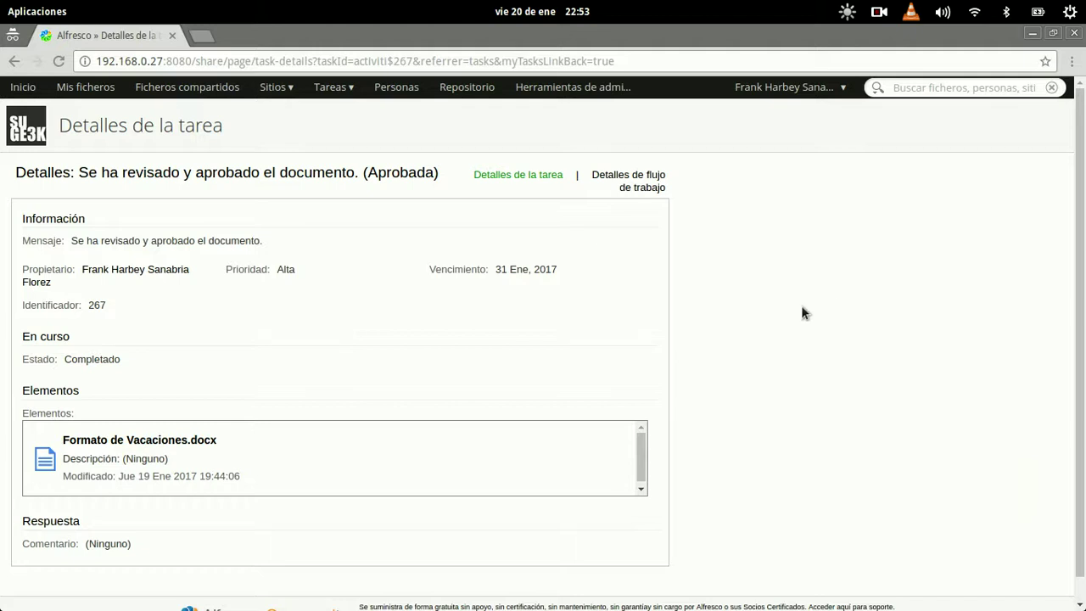
scroll(554, 322, down, 1)
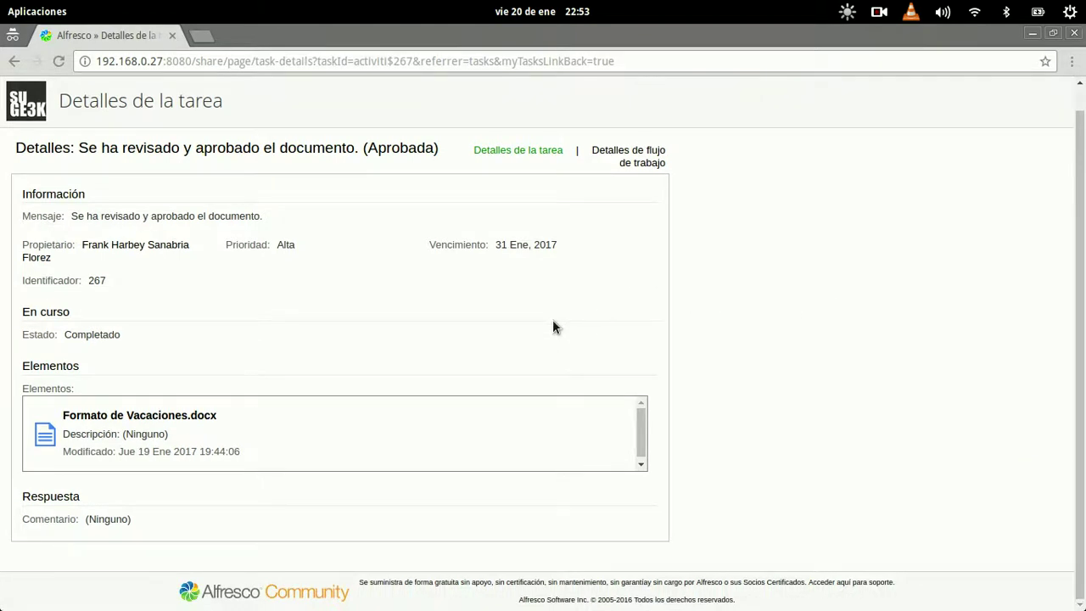
scroll(552, 327, up, 1)
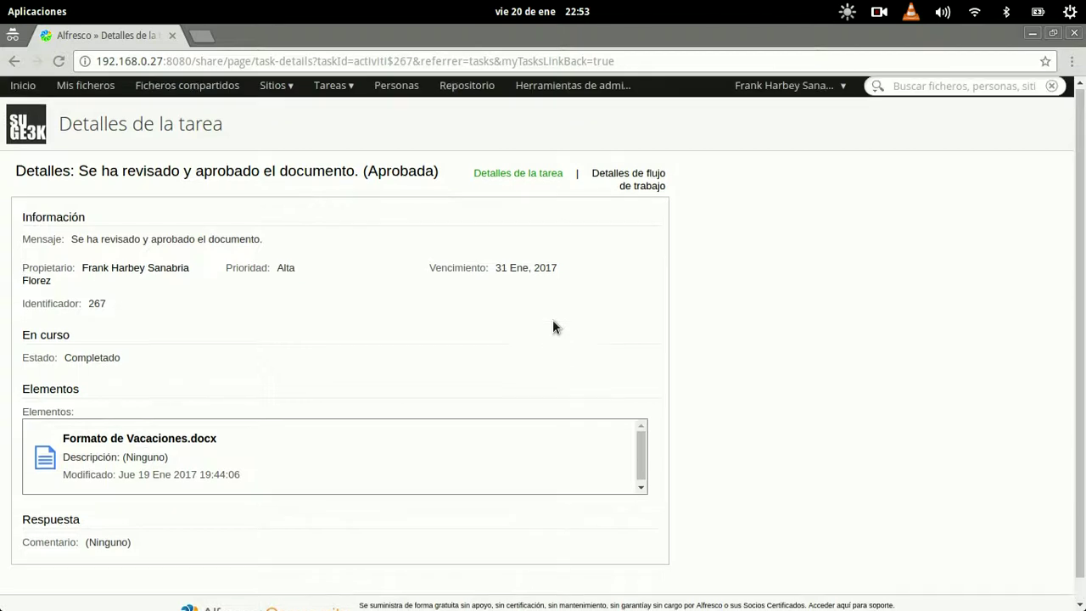
View the approved task's workflow details, examining the general information, email notification setting and history
click(645, 185)
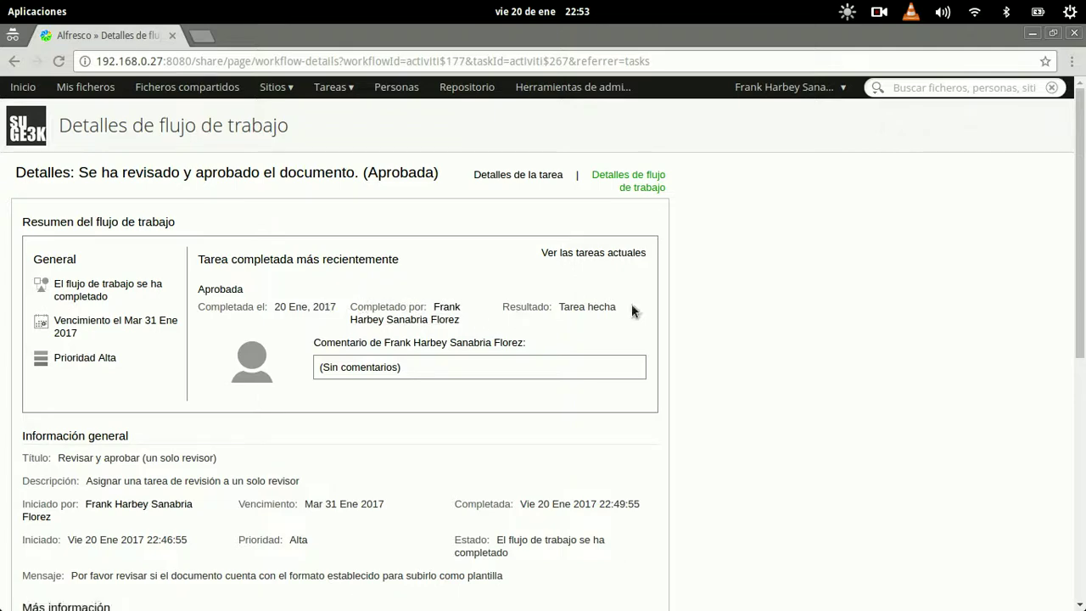
scroll(665, 397, down, 4)
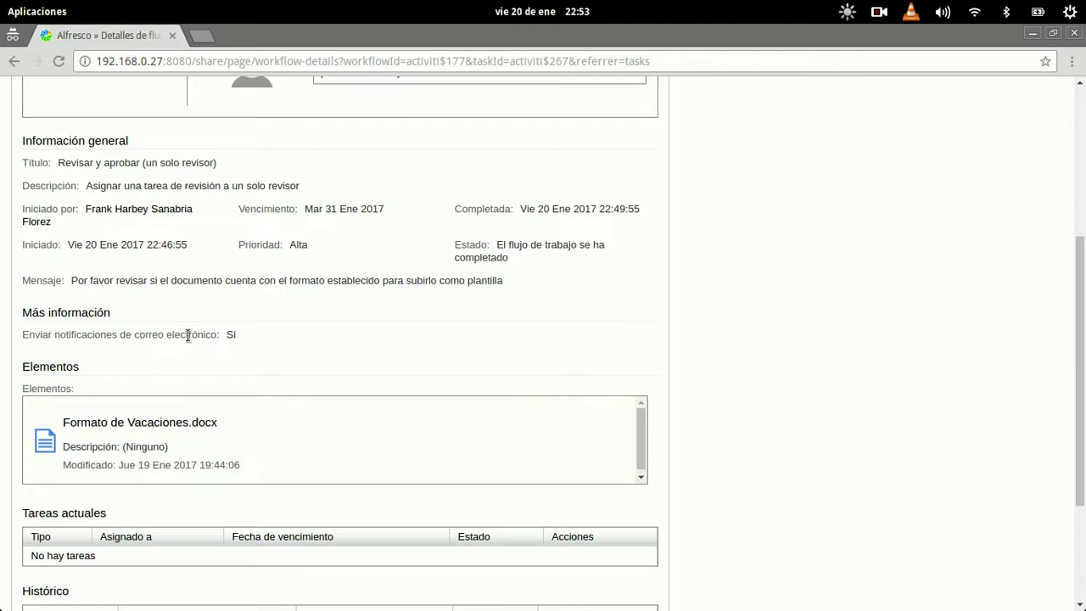
drag(192, 336, 774, 348)
scroll(774, 347, down, 4)
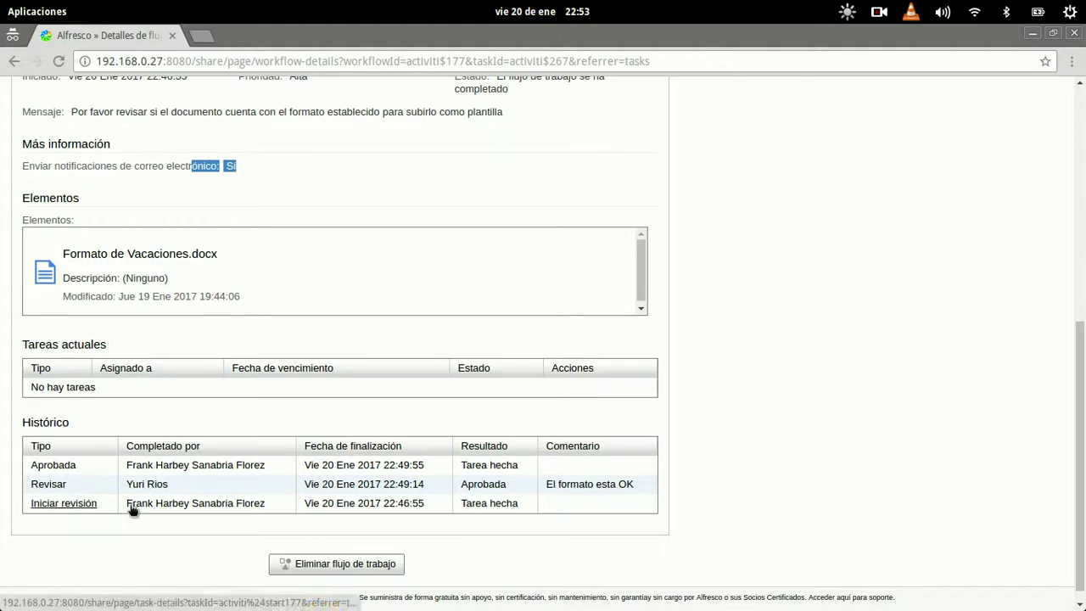
Open the Iniciar revisión entry from the workflow history and examine its task details and workflow details
click(51, 503)
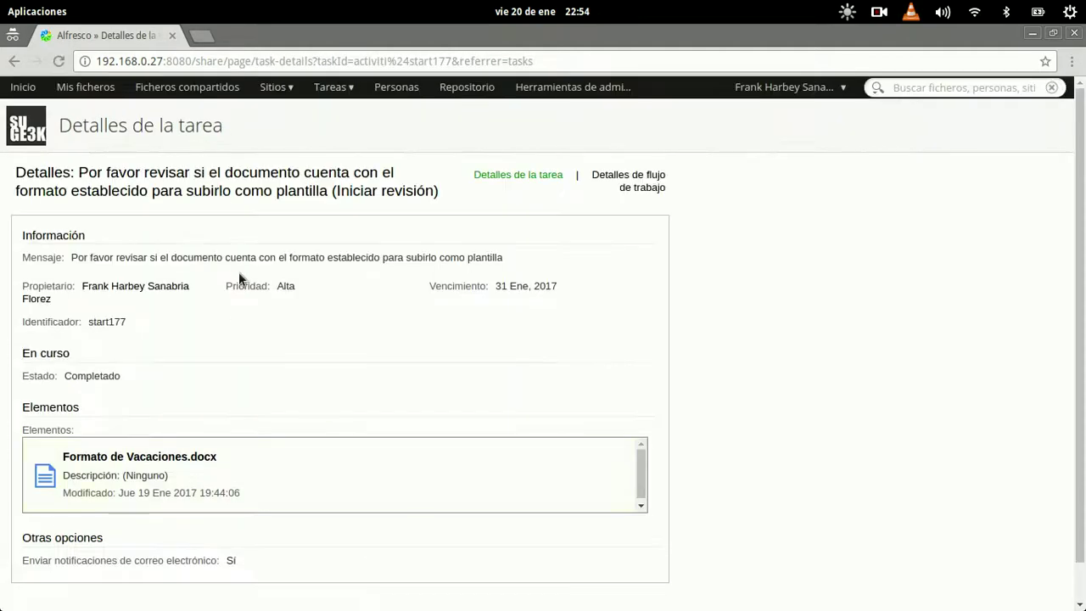
scroll(240, 279, down, 1)
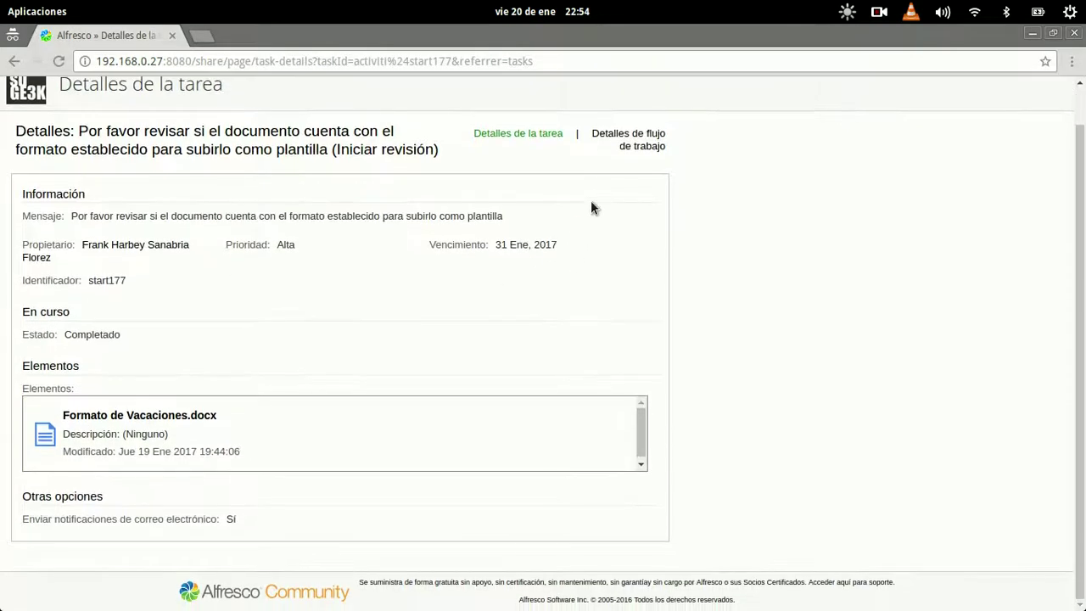
click(632, 136)
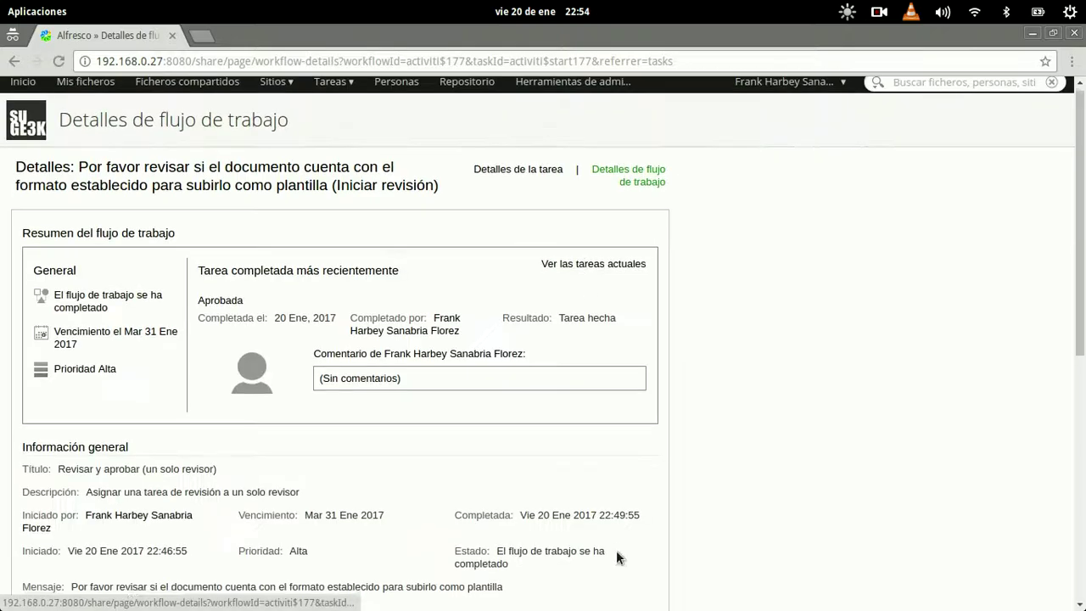
scroll(616, 550, down, 5)
scroll(957, 408, down, 5)
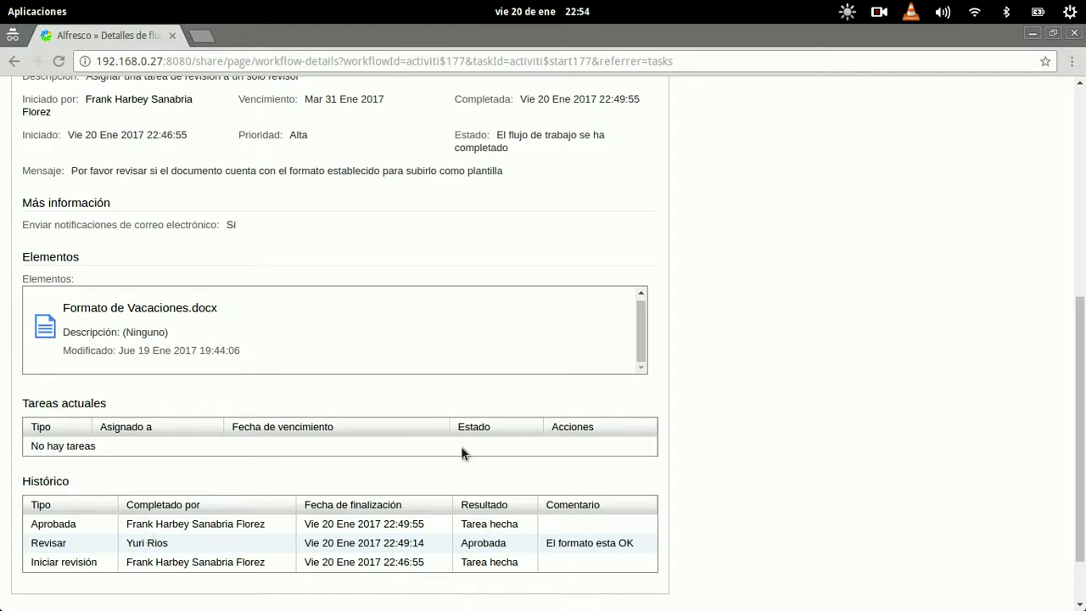
scroll(612, 368, up, 6)
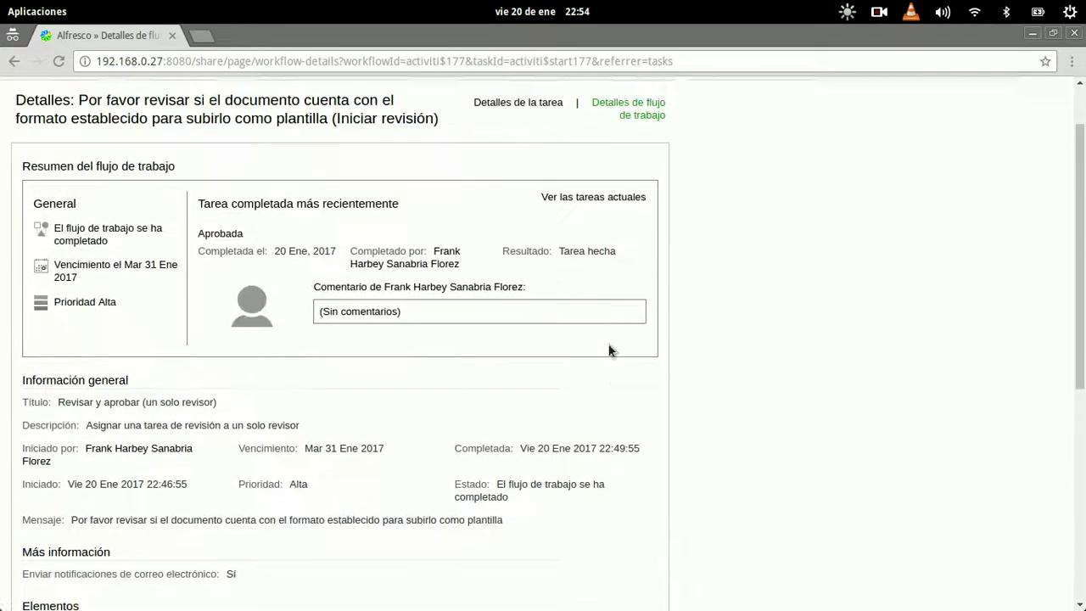
scroll(608, 350, up, 1)
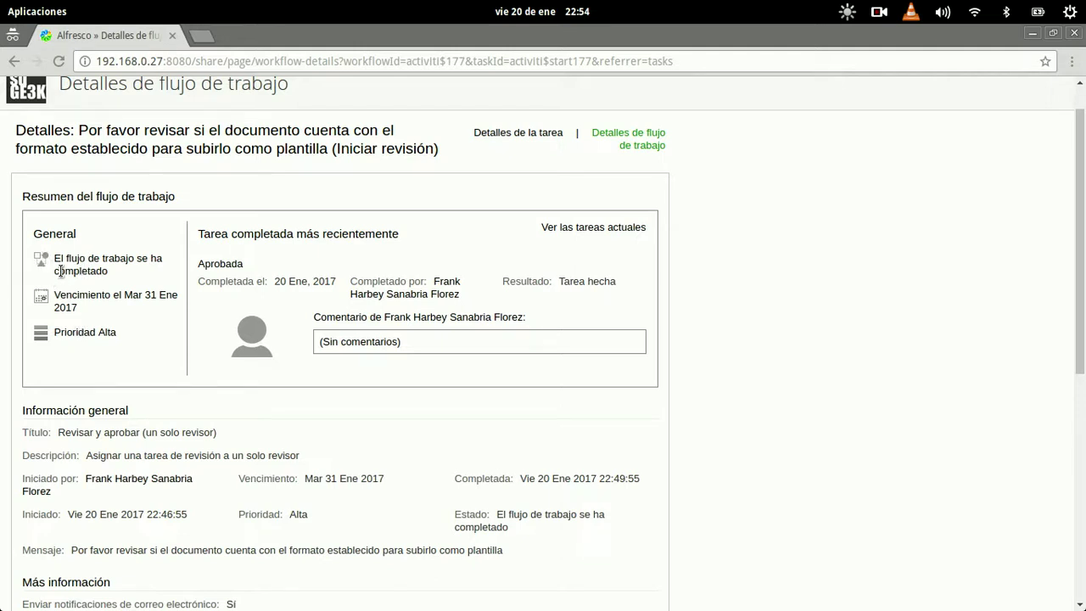
scroll(489, 283, up, 1)
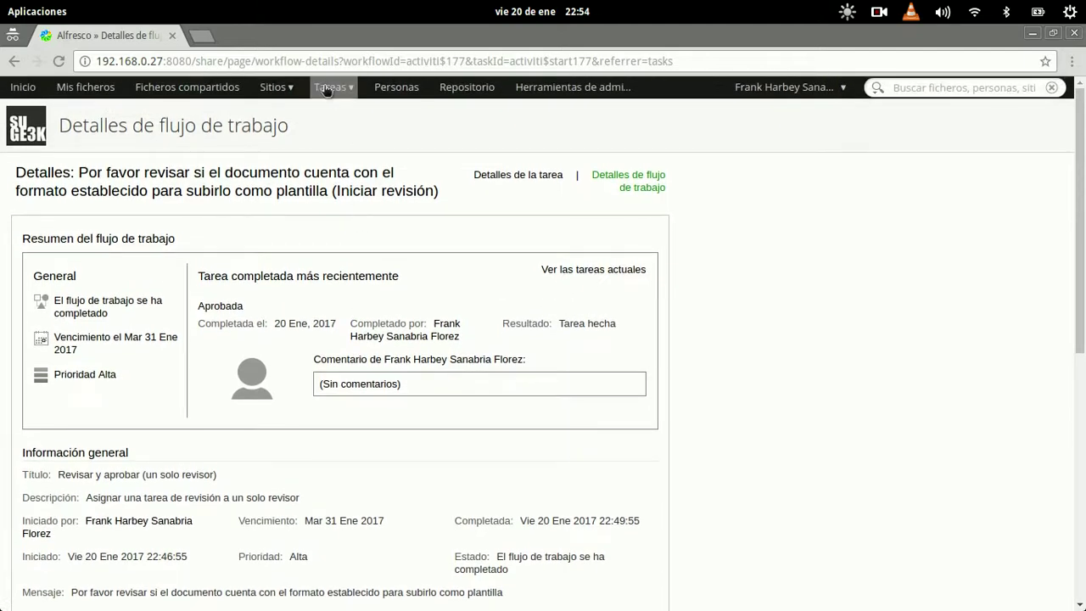
Go to my active tasks and start a new workflow of type Nueva tarea
click(329, 88)
click(339, 112)
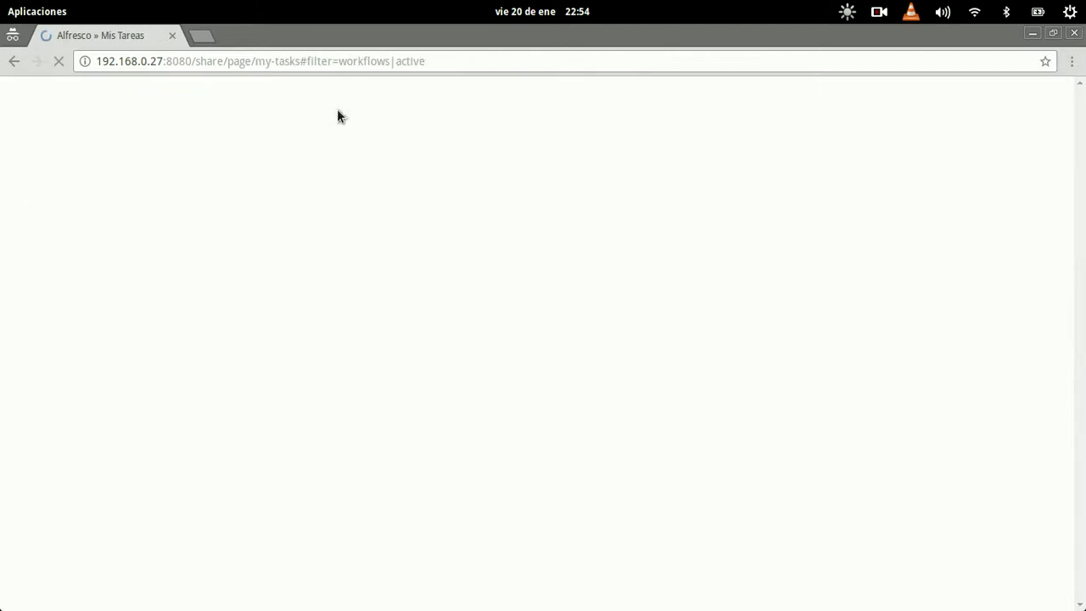
click(170, 170)
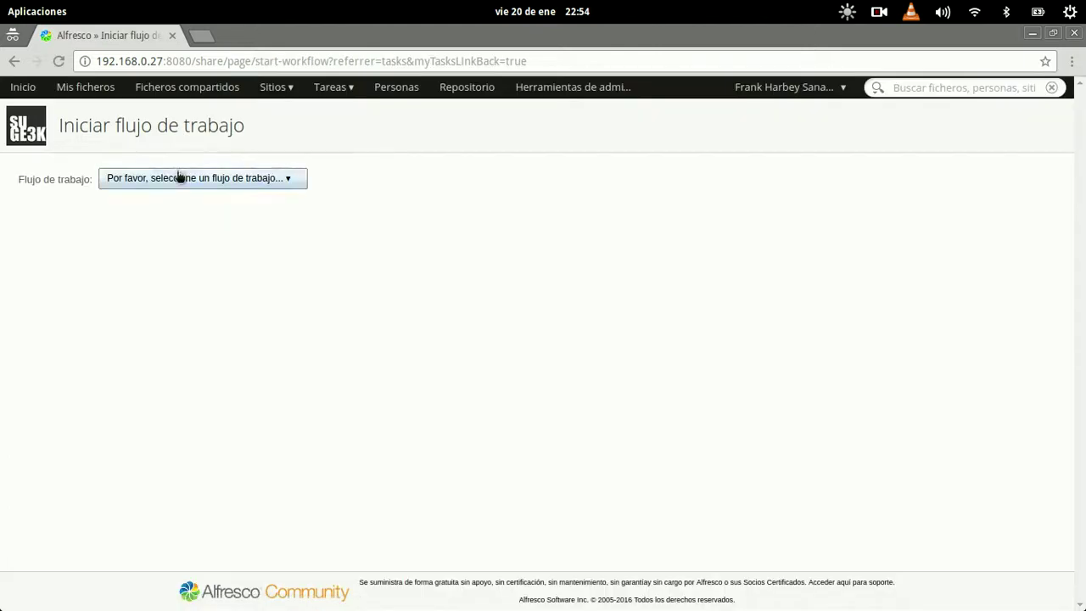
click(181, 177)
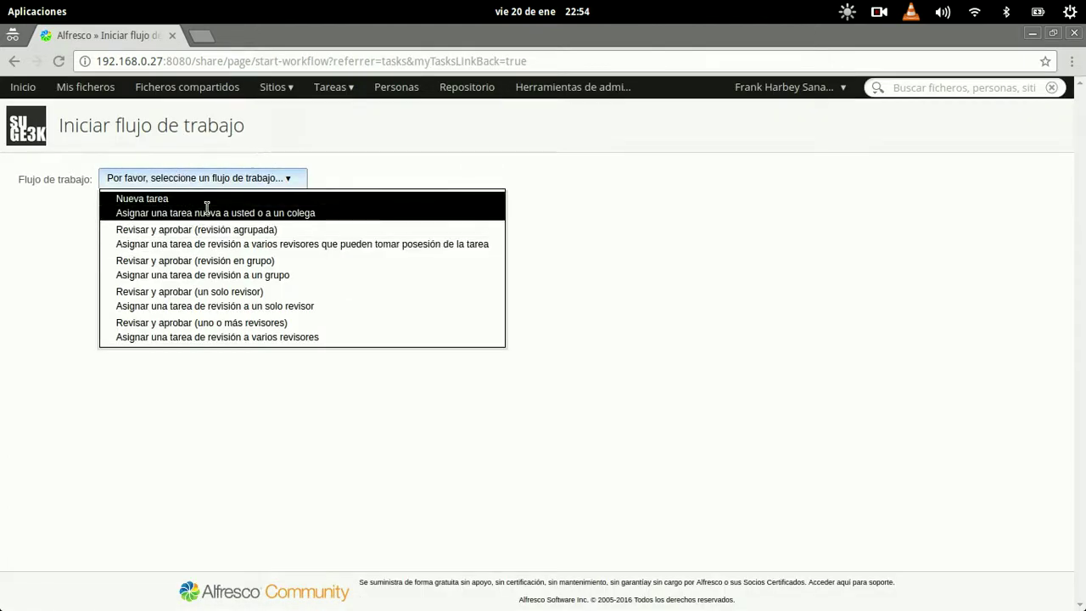
click(203, 210)
Enter the task message "Por favor indicar si este documento corresponde al sitio en donde esta"
click(115, 287)
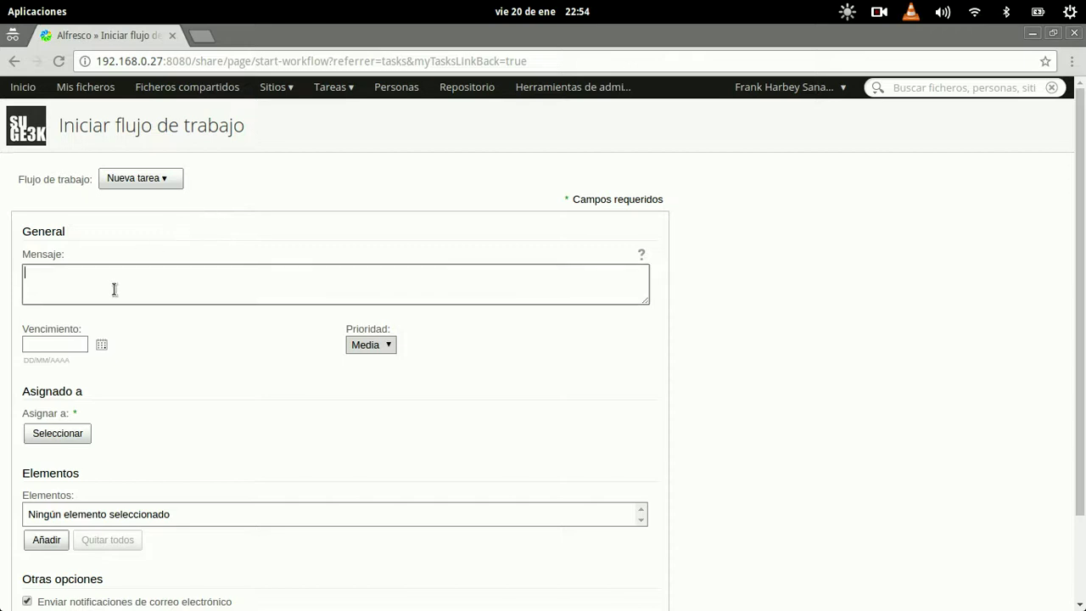
text(Por favor indicar si este documento cor)
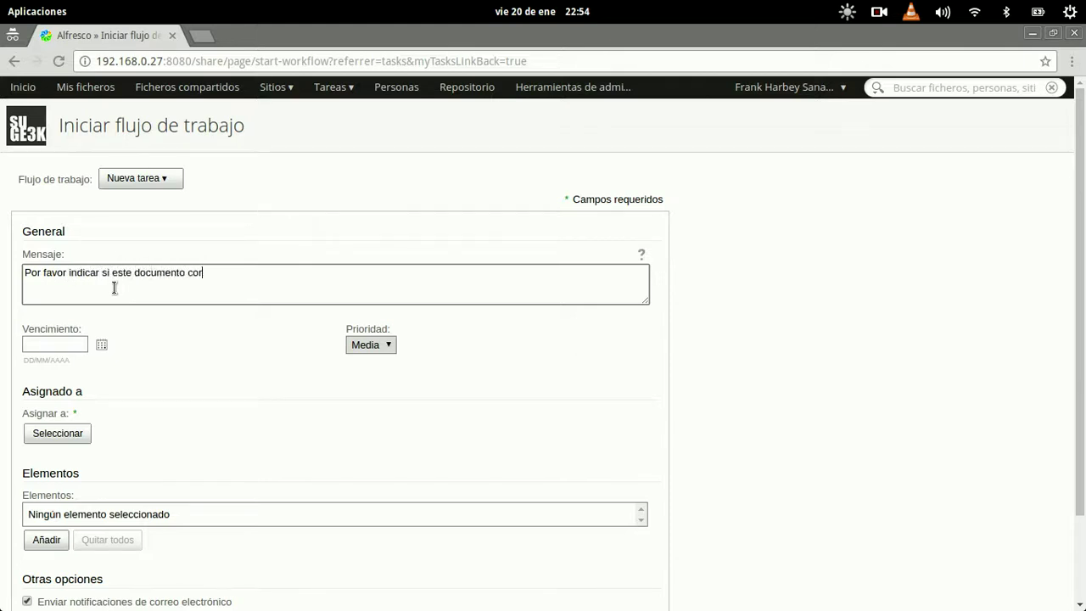
text(responde al sitio en donde )
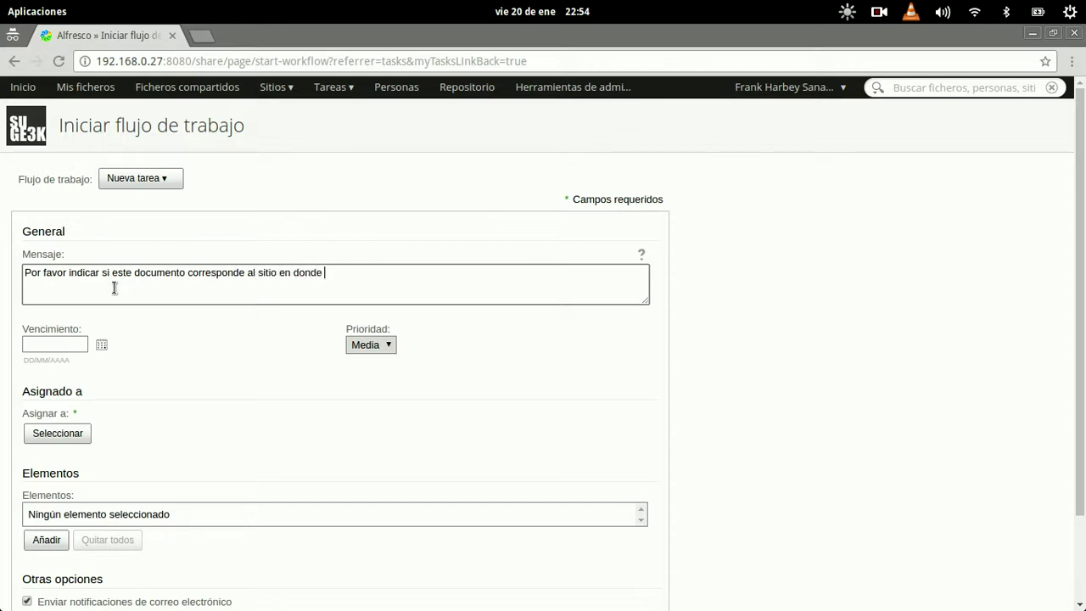
text(esta)
Set the new task's due date to 21/1/2017 and its priority to Alta
click(101, 345)
click(160, 485)
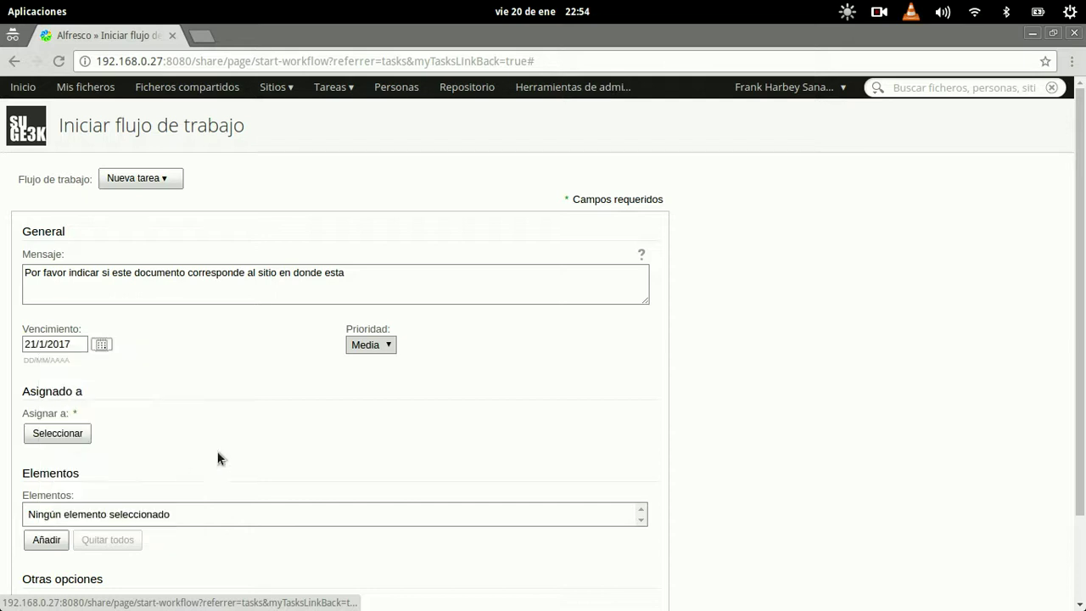
click(369, 357)
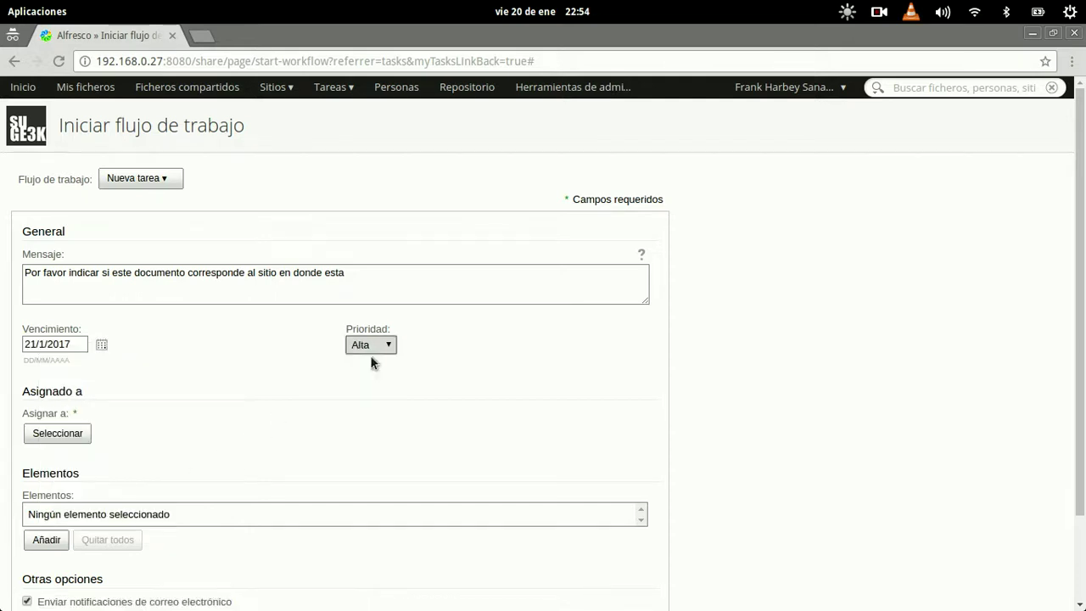
Search for the colleague by the start of the name and assign the new task to that user
click(81, 433)
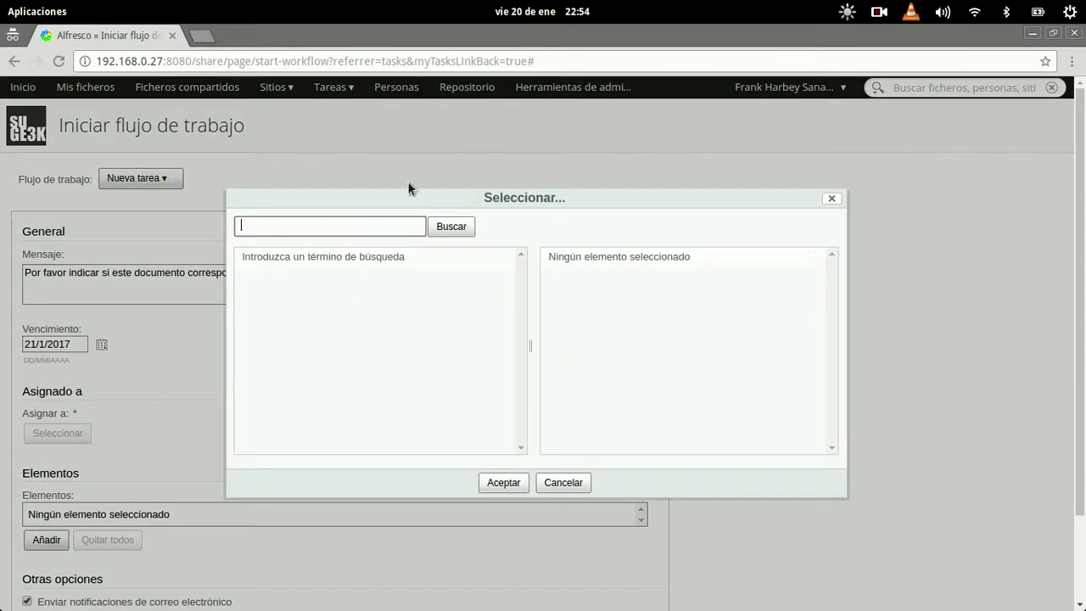
text(yu)
click(451, 227)
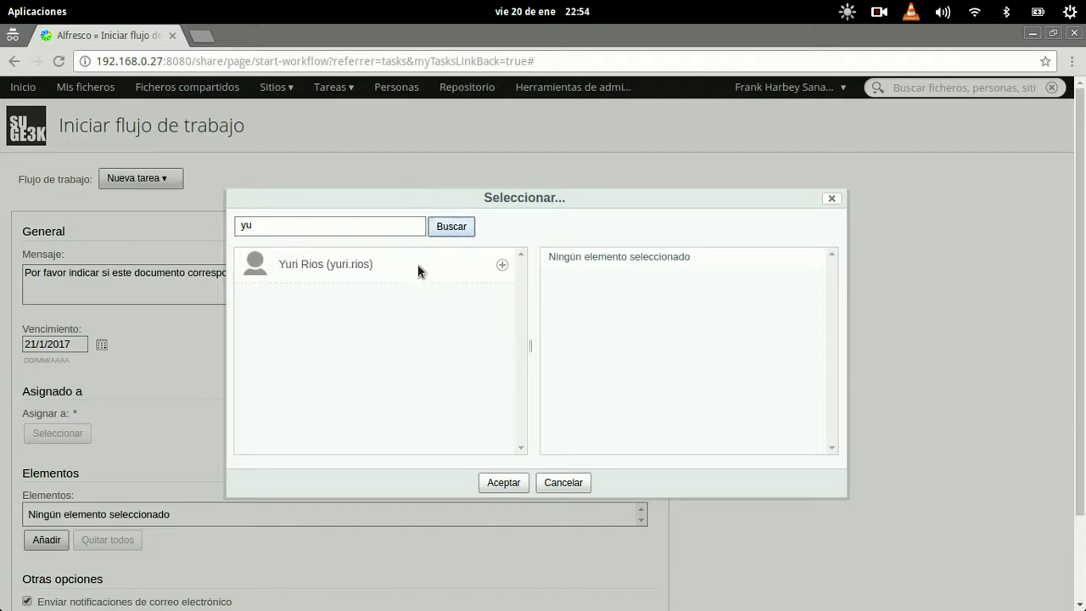
click(502, 265)
click(505, 482)
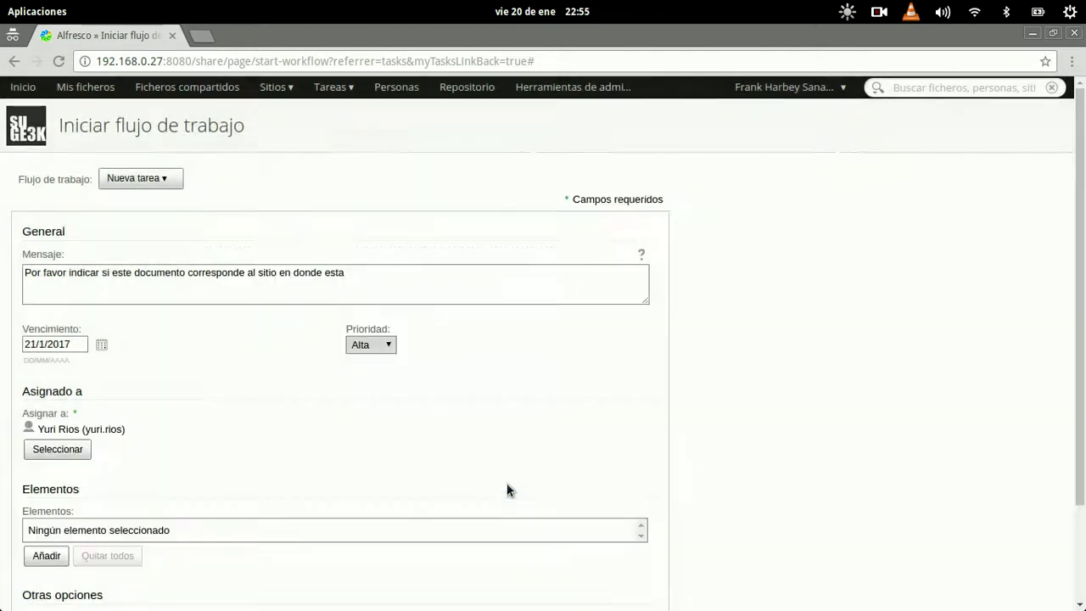
Attach NGFW For Dummies.pdf from the Formatos folder in the Público site's document library and start the workflow
scroll(479, 425, down, 2)
scroll(476, 424, down, 1)
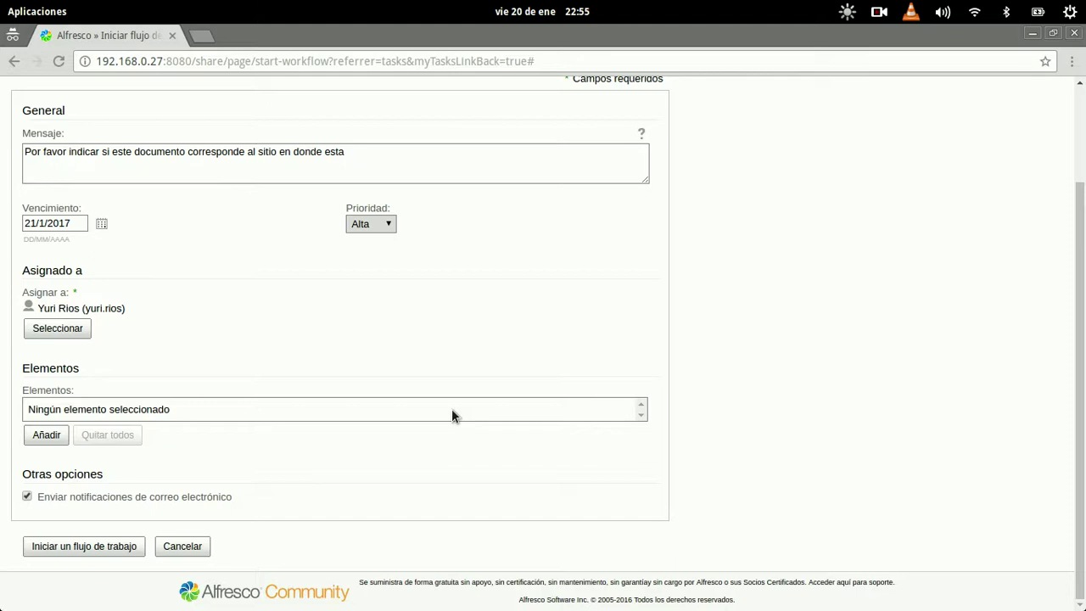
click(46, 435)
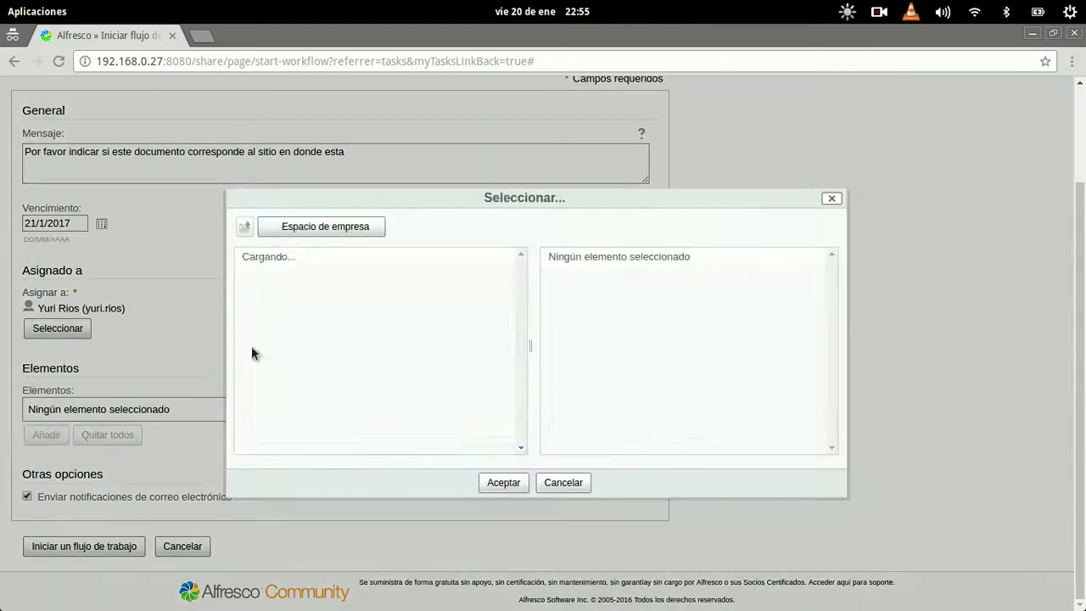
scroll(351, 400, down, 2)
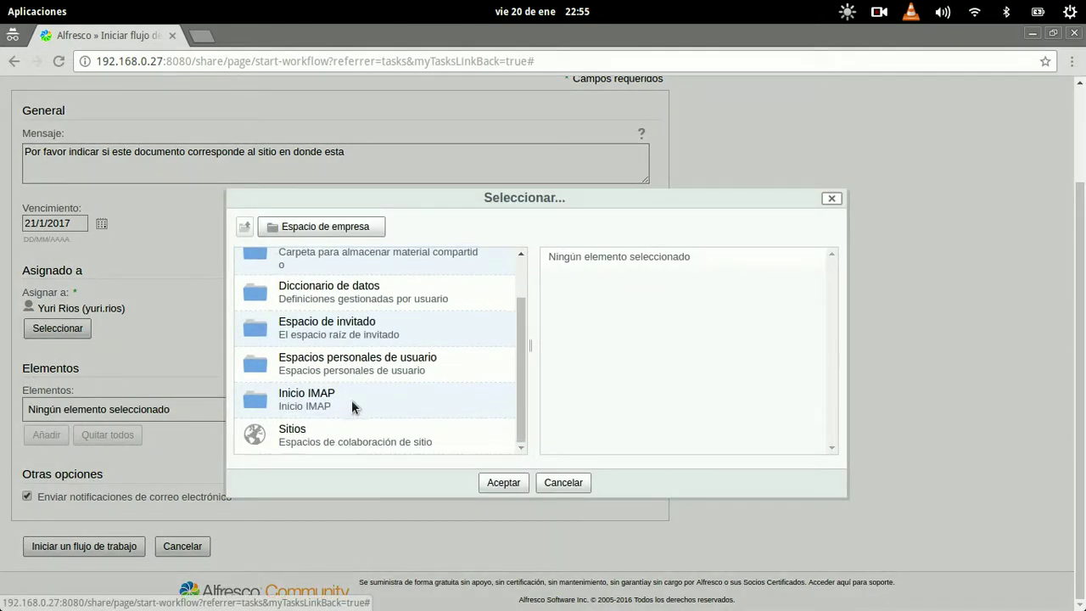
click(308, 439)
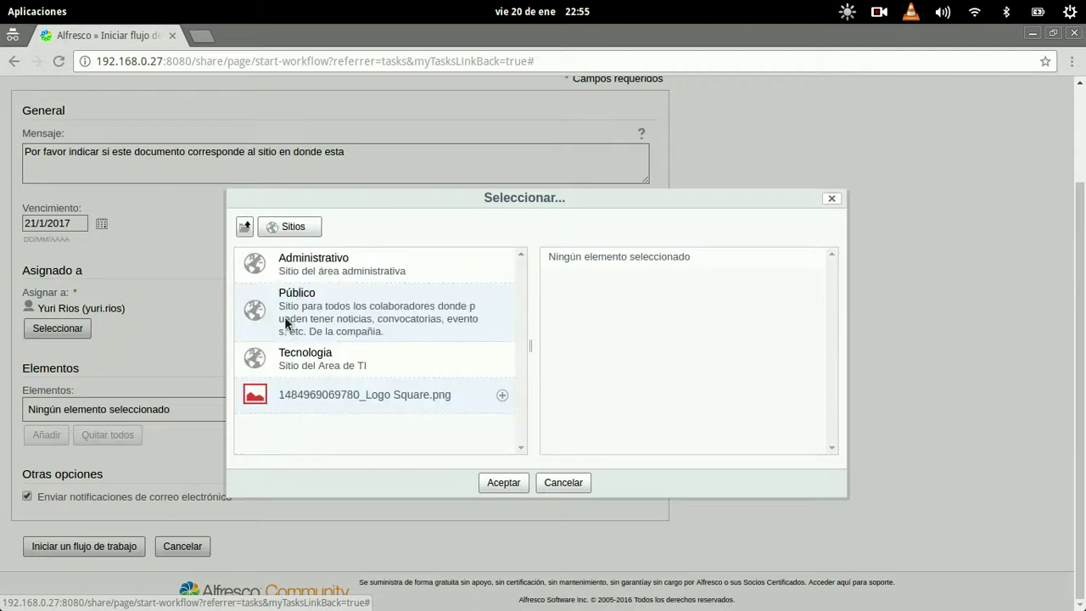
click(292, 293)
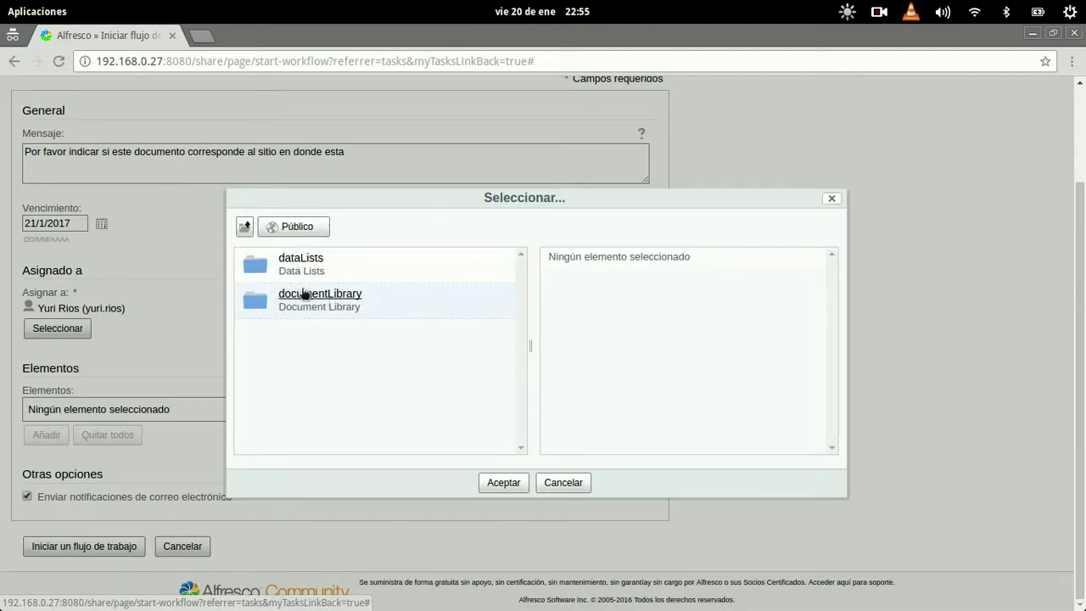
click(299, 293)
click(307, 264)
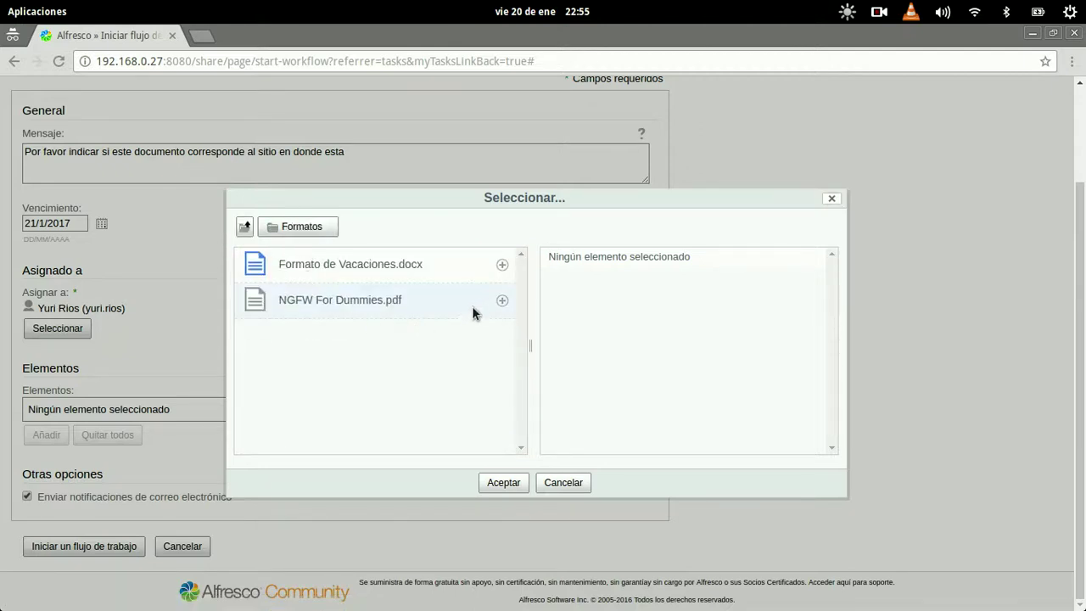
click(502, 300)
click(506, 482)
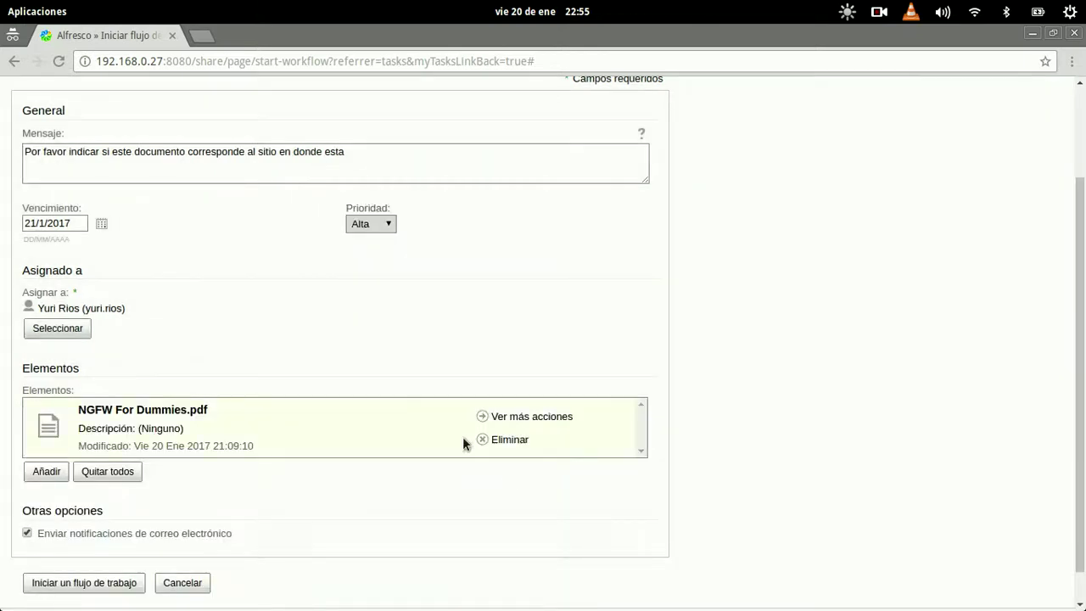
scroll(307, 521, down, 1)
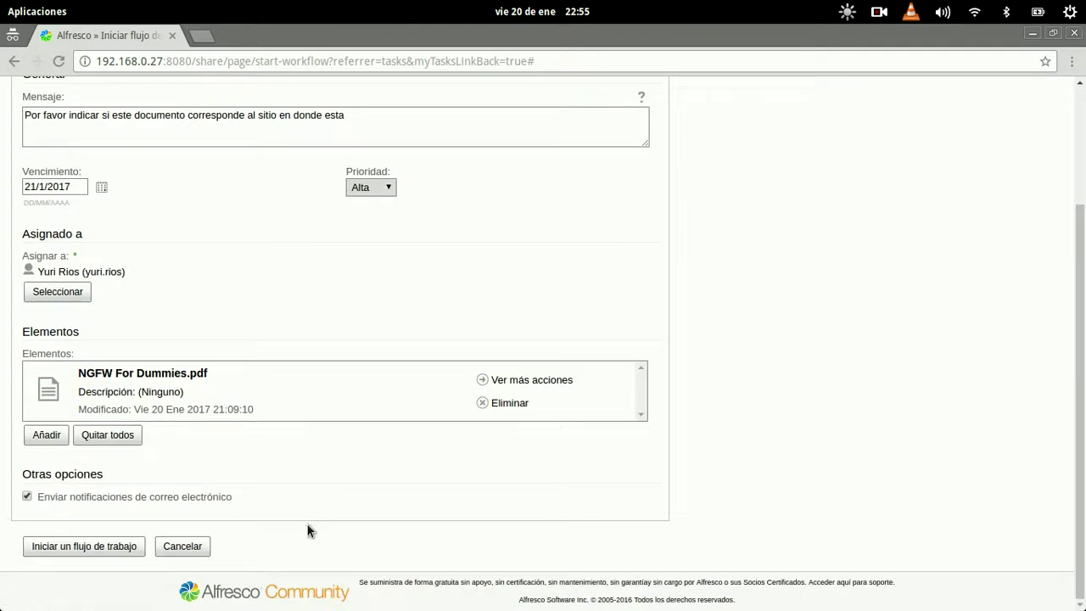
click(72, 551)
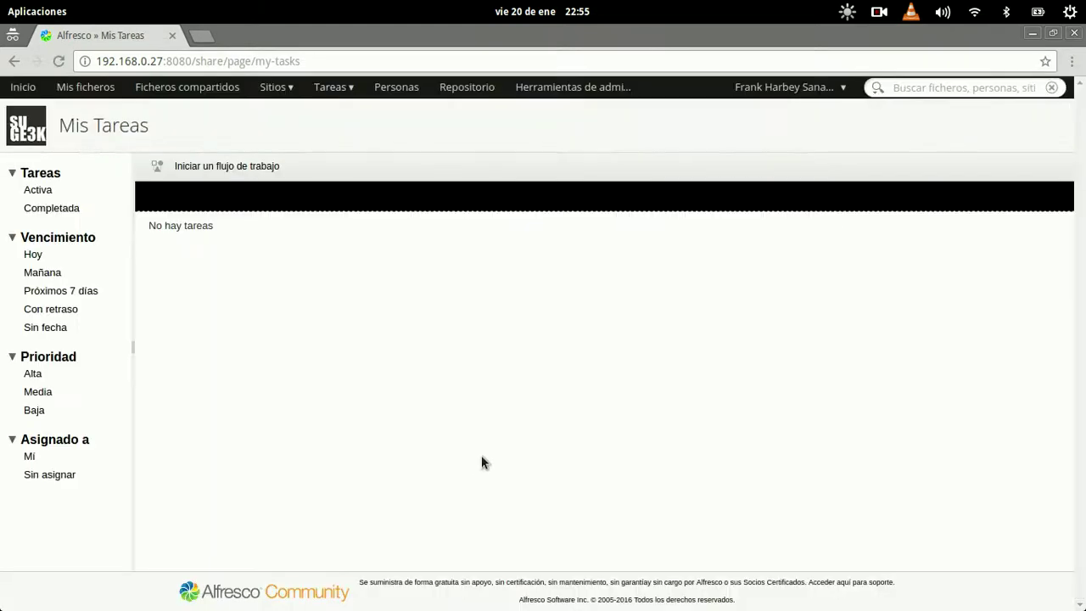
Check my tasks by due date (Hoy, Próximos 7 días, Con retraso, Sin fecha) and by Alta, Media and Baja priority
click(38, 252)
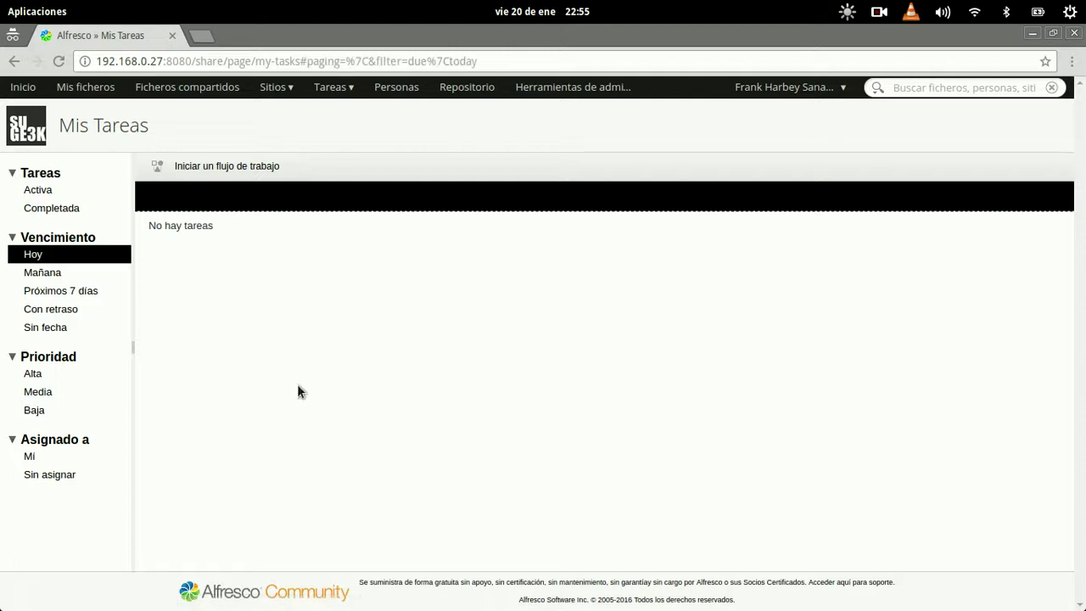
click(37, 296)
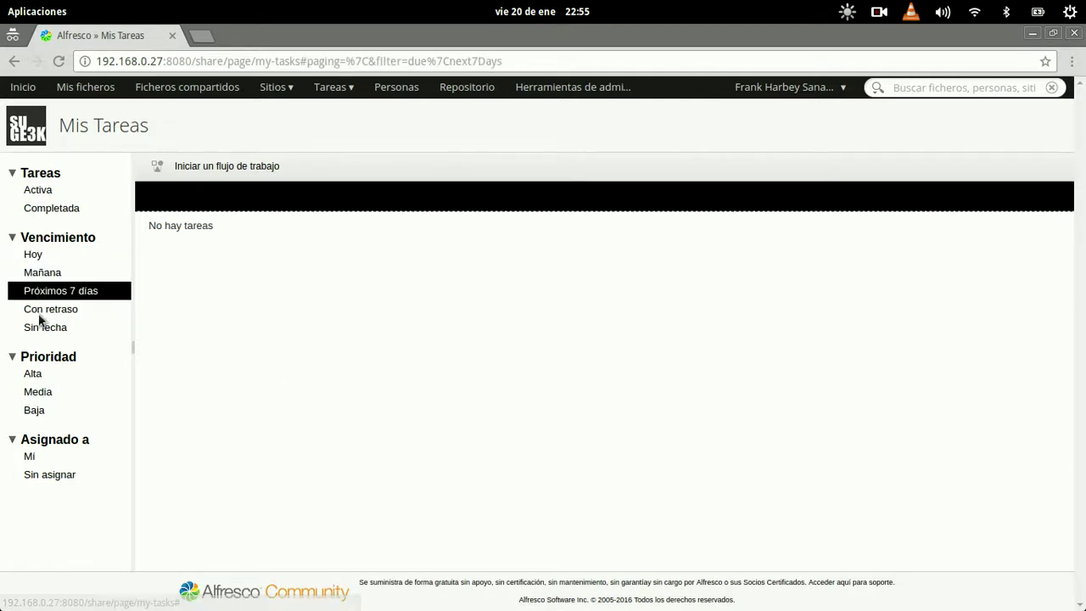
click(43, 311)
click(42, 327)
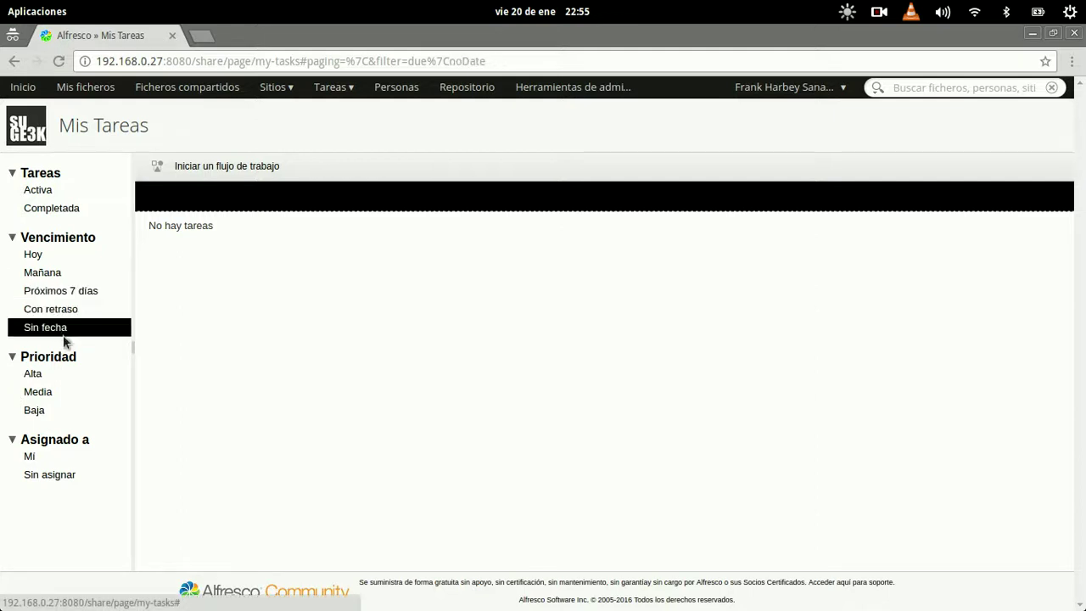
click(39, 375)
click(38, 394)
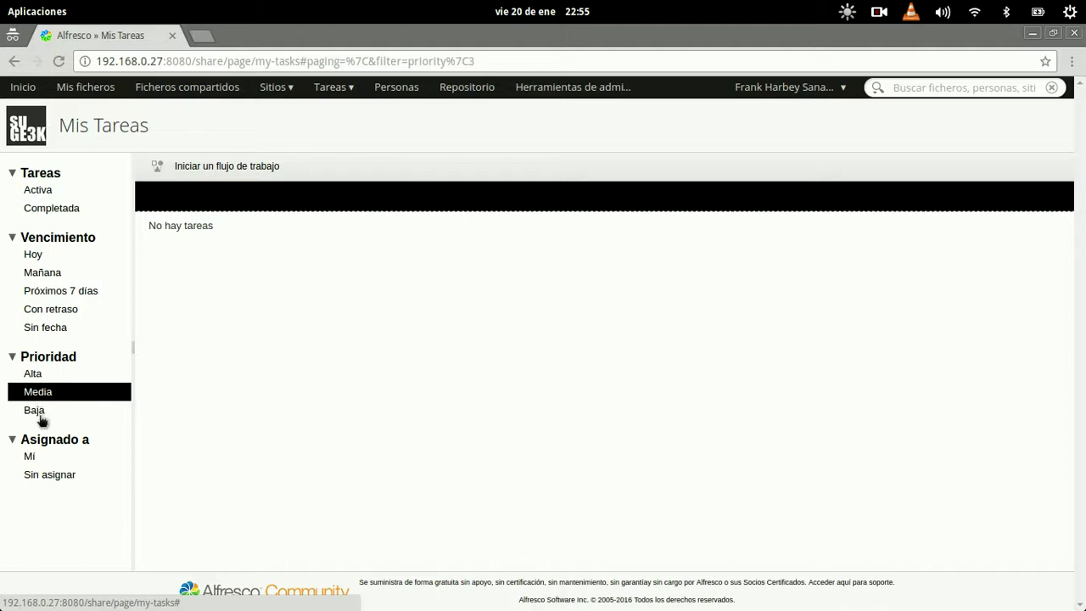
click(35, 411)
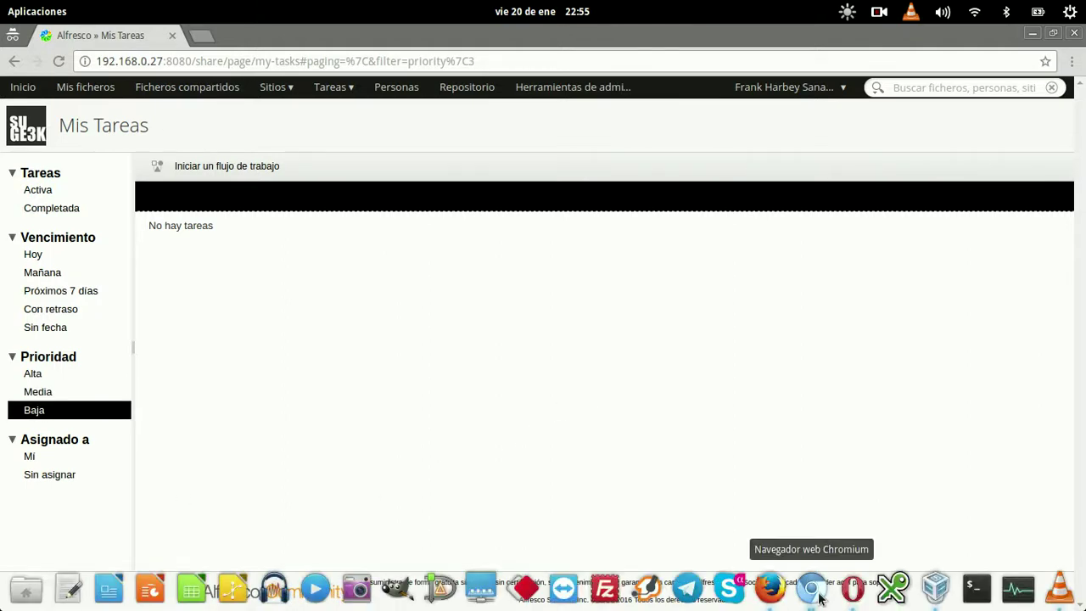
Switch to the Chromium window with the colleague's Alfresco session and open the colleague's active tasks
click(812, 589)
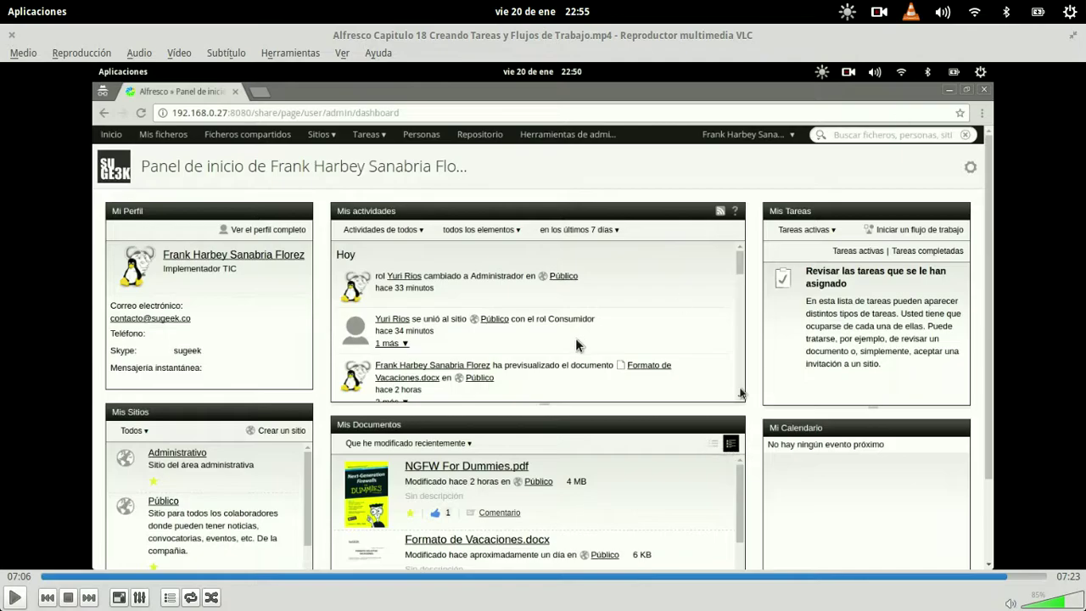
mouse_move(2, 2)
click(600, 59)
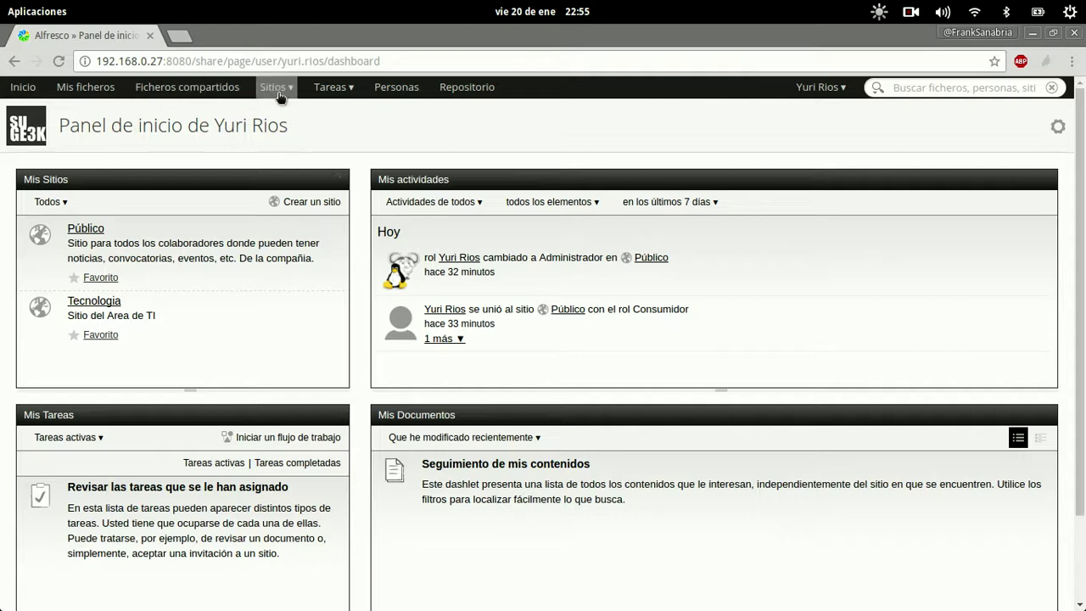
click(331, 86)
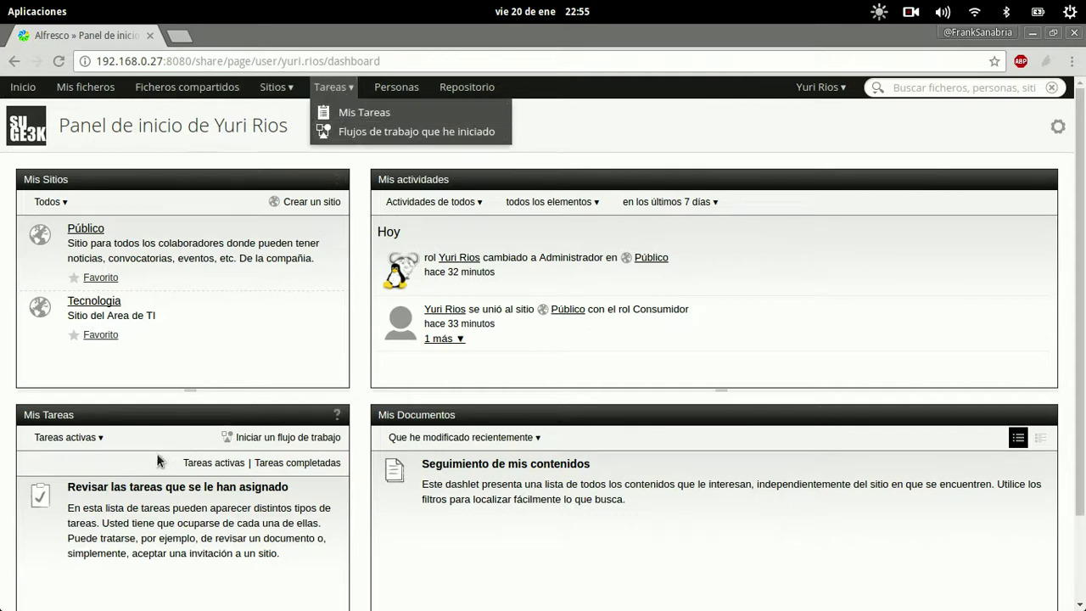
click(102, 461)
click(217, 461)
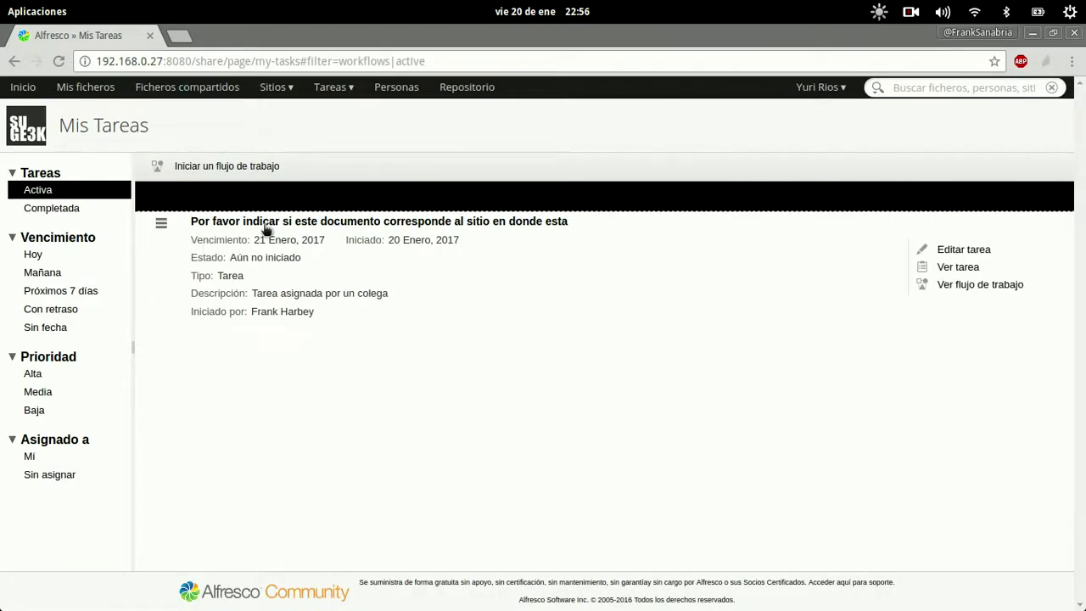
Open the assigned task's workflow details and review the summary, general information, attached items, current tasks and history
click(982, 289)
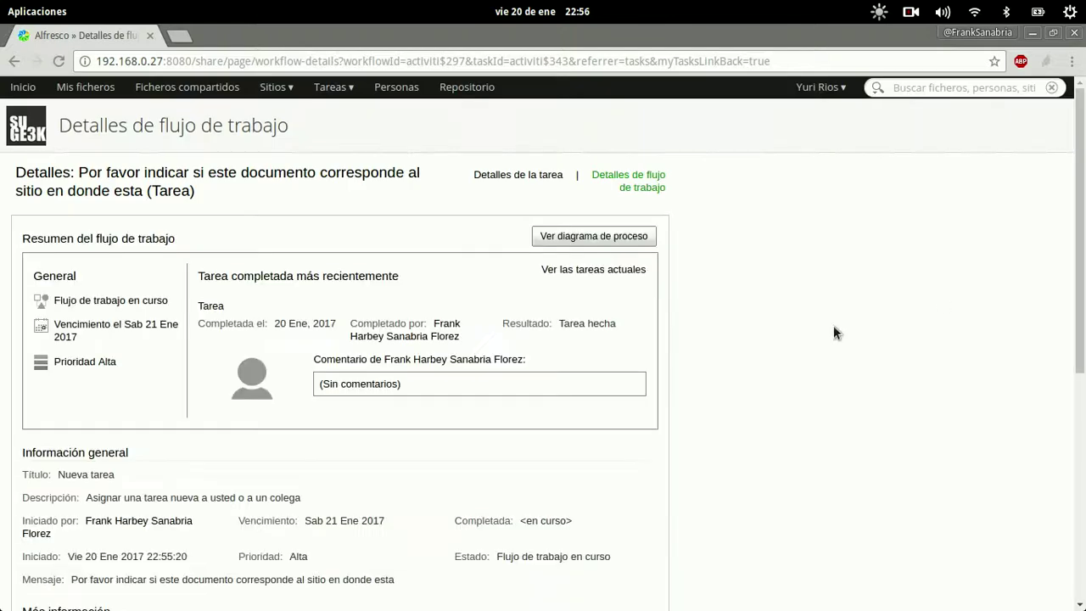
scroll(775, 339, down, 5)
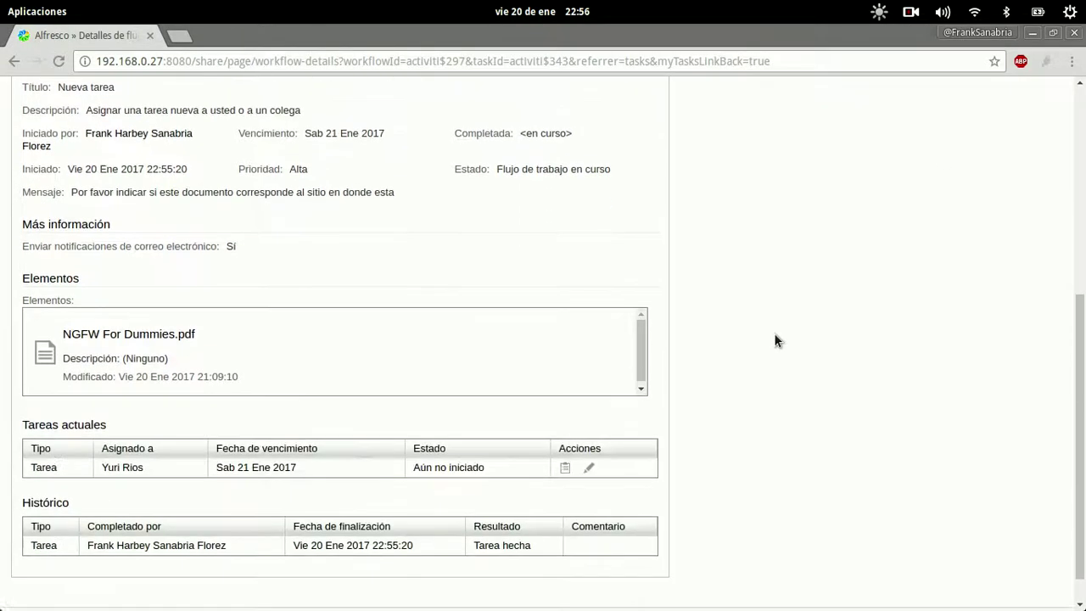
scroll(775, 340, down, 1)
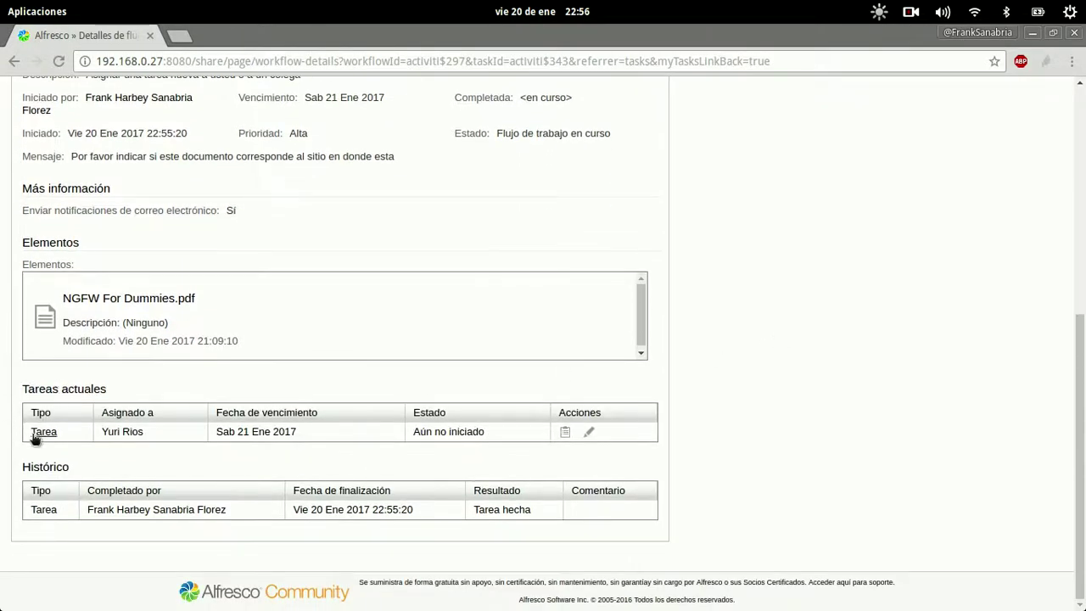
scroll(586, 441, up, 2)
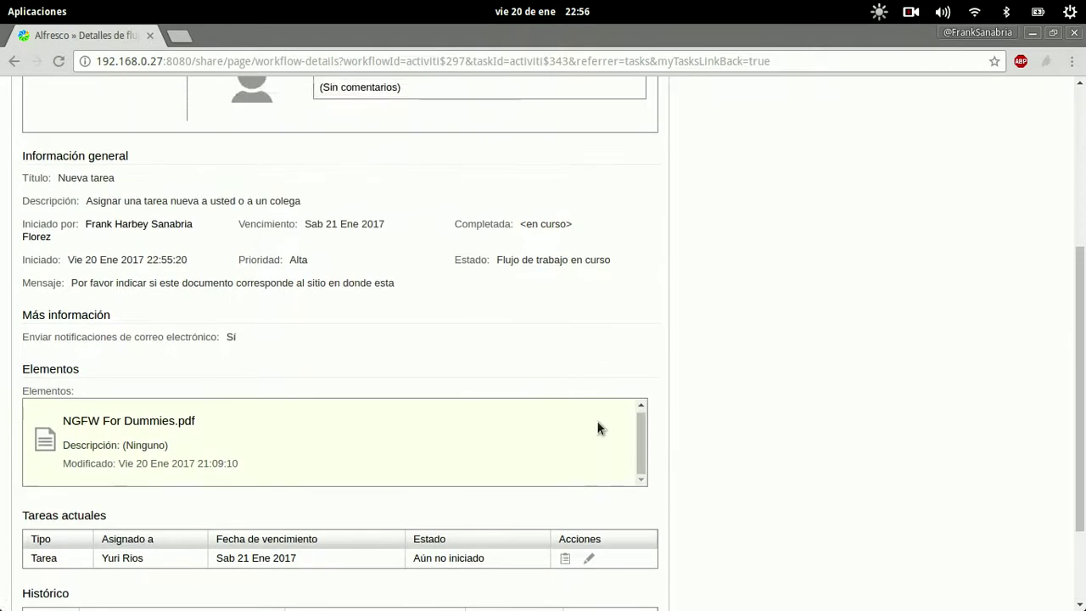
scroll(478, 471, down, 1)
scroll(414, 442, up, 3)
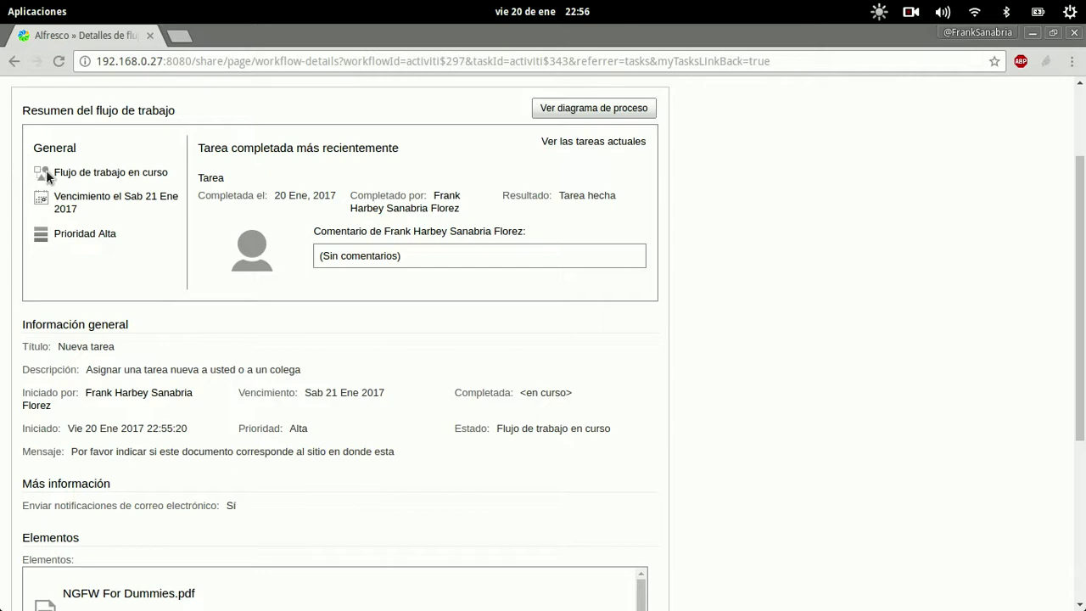
scroll(413, 177, up, 2)
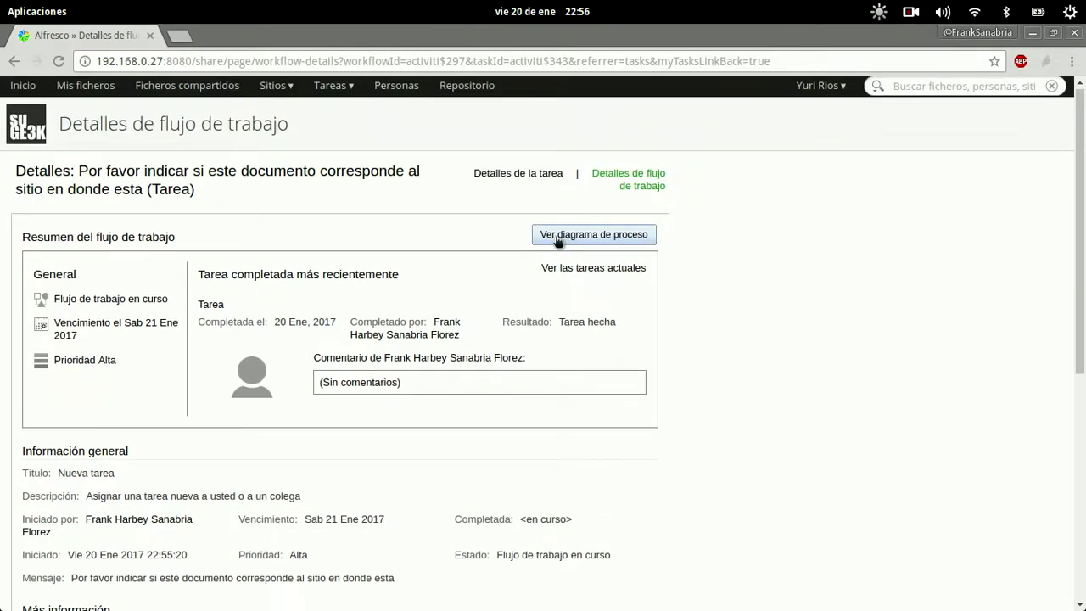
Examine the process diagram of the workflow and close it
click(556, 236)
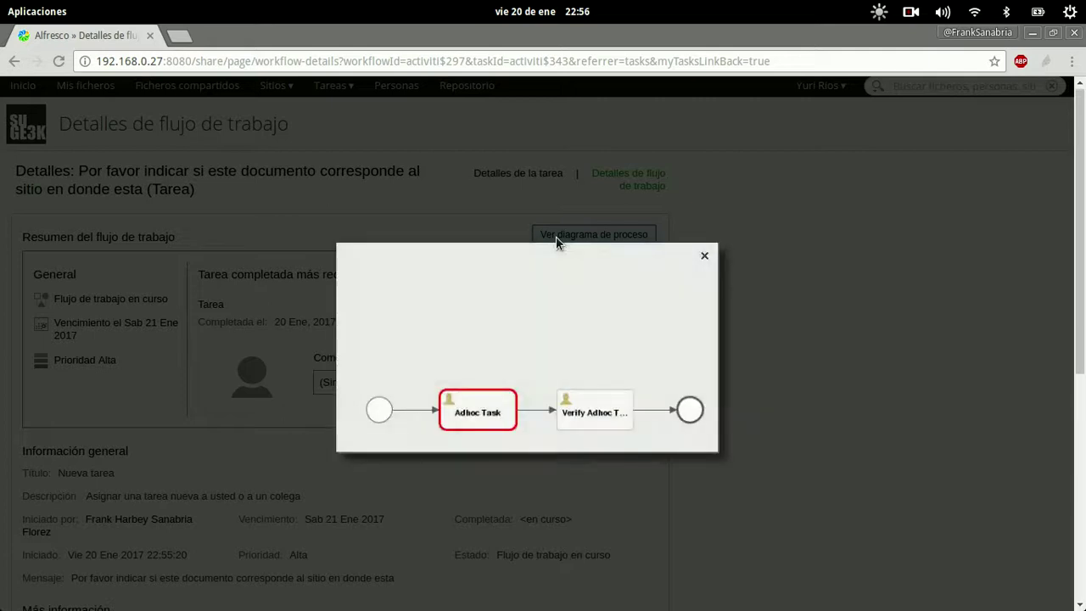
click(704, 256)
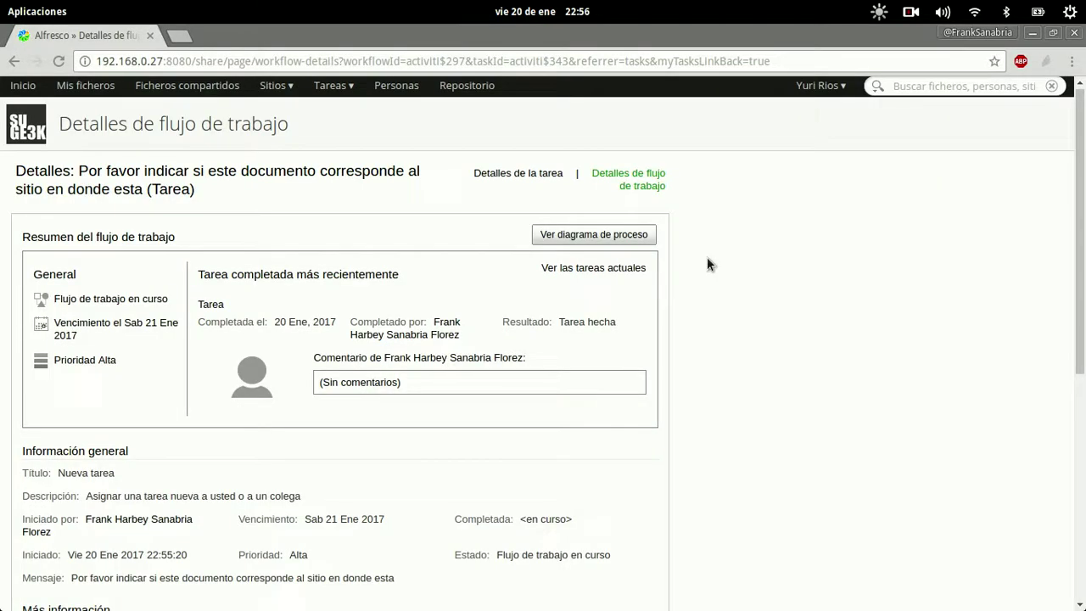
click(564, 238)
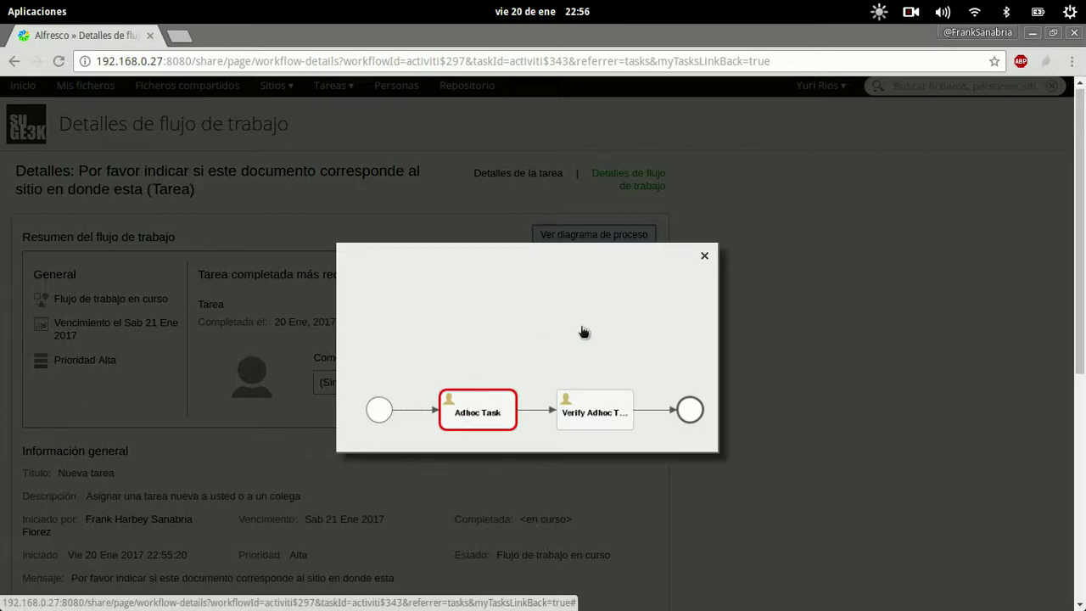
click(704, 257)
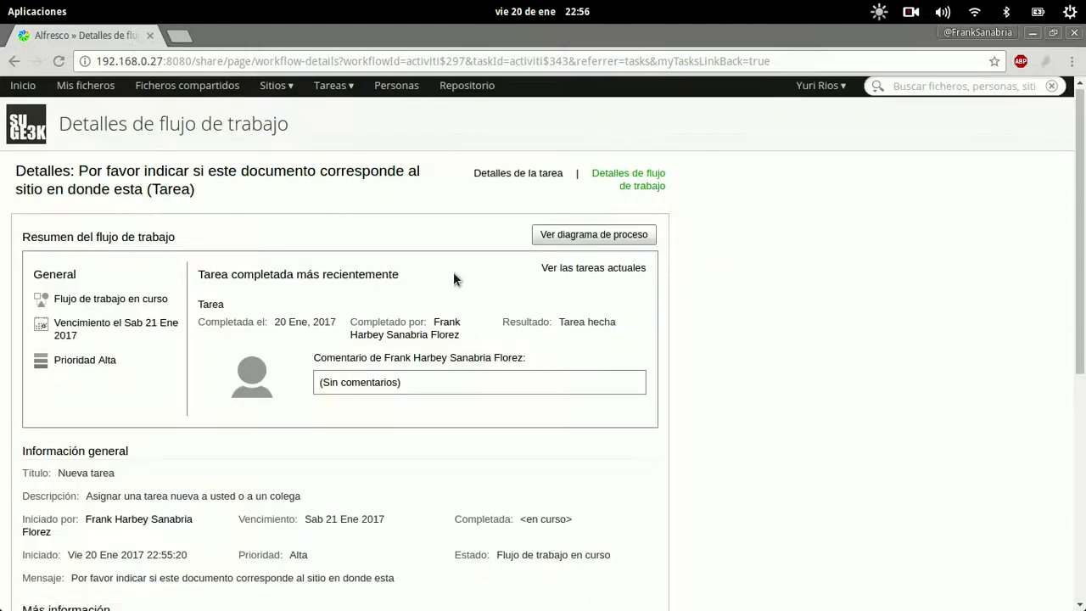
Go from the workflow details to the task details and review the message, status, attached document and response
click(551, 175)
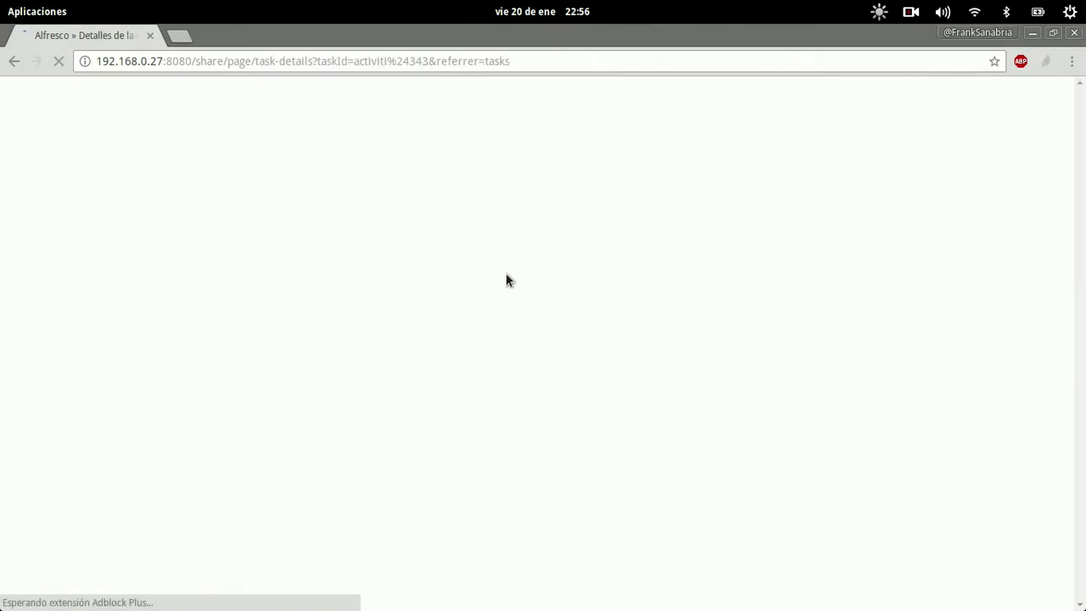
scroll(379, 301, down, 2)
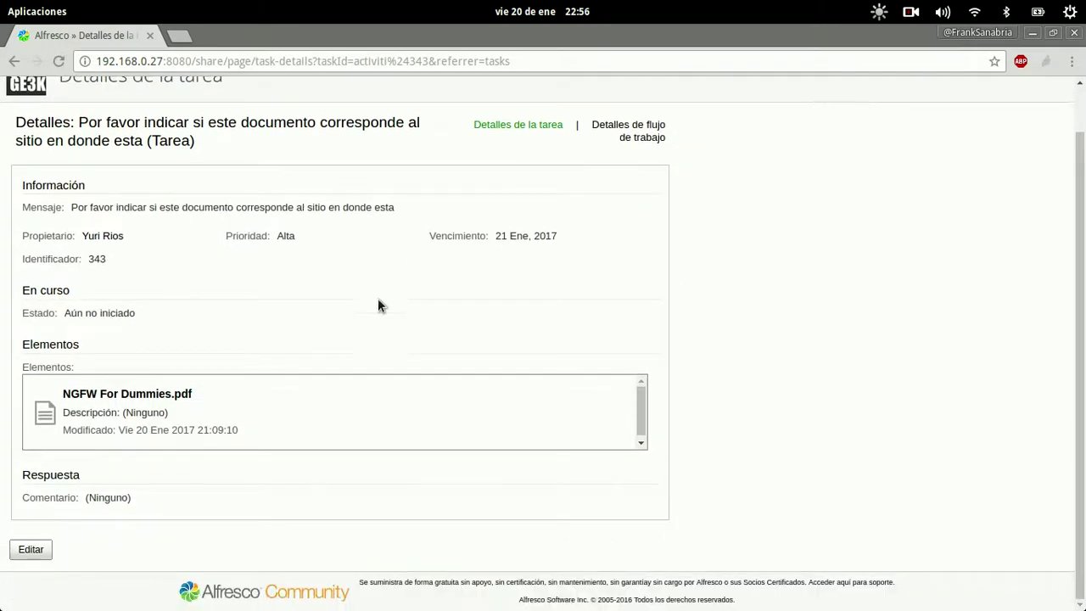
scroll(378, 302, up, 2)
Go back to Mis Tareas and view the assigned task from the list
click(330, 86)
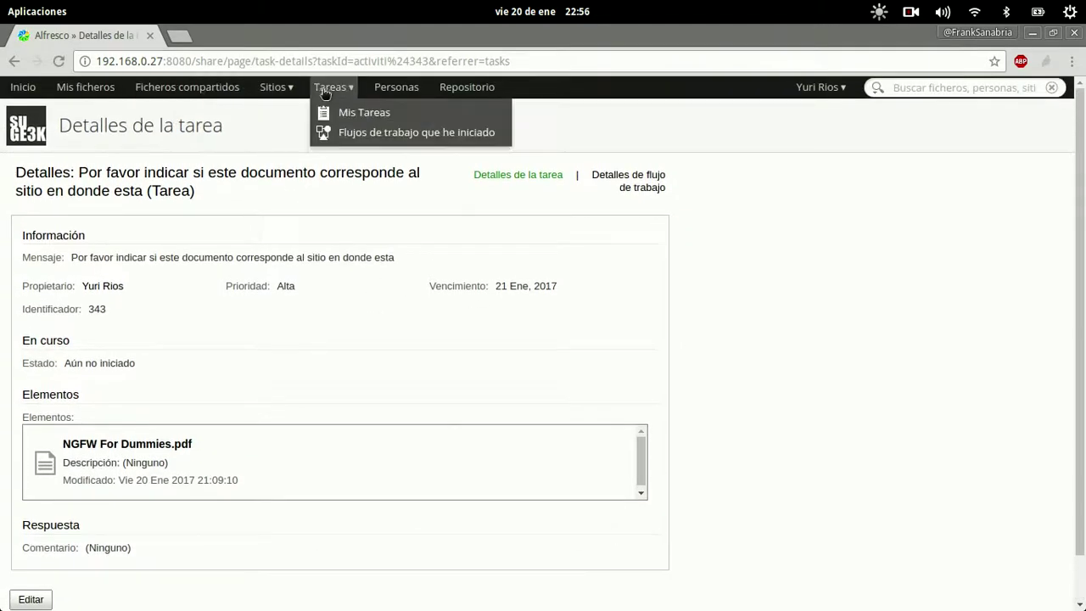
click(336, 115)
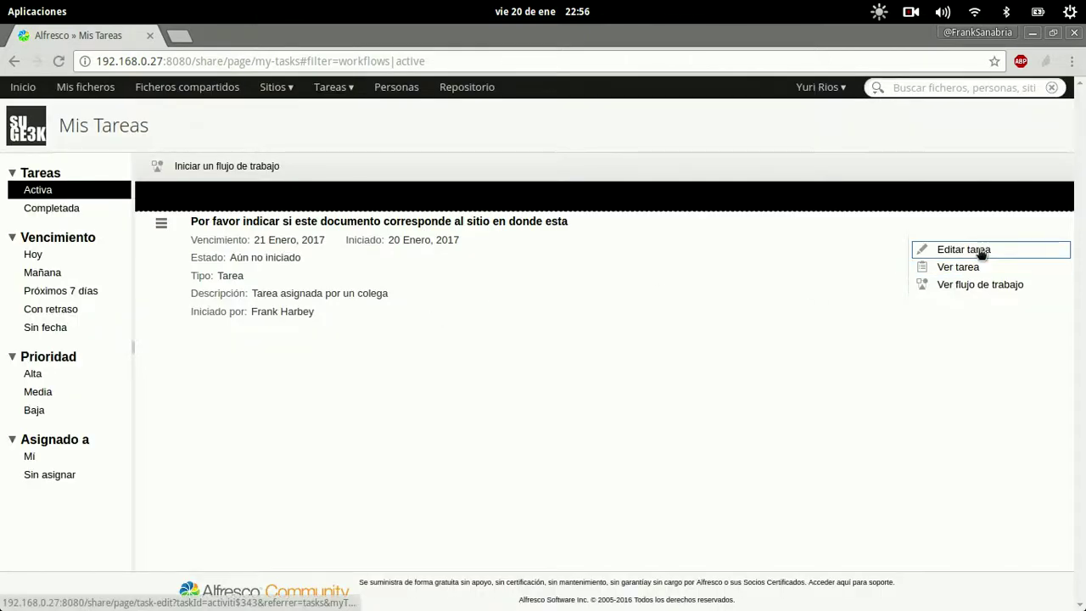
click(963, 266)
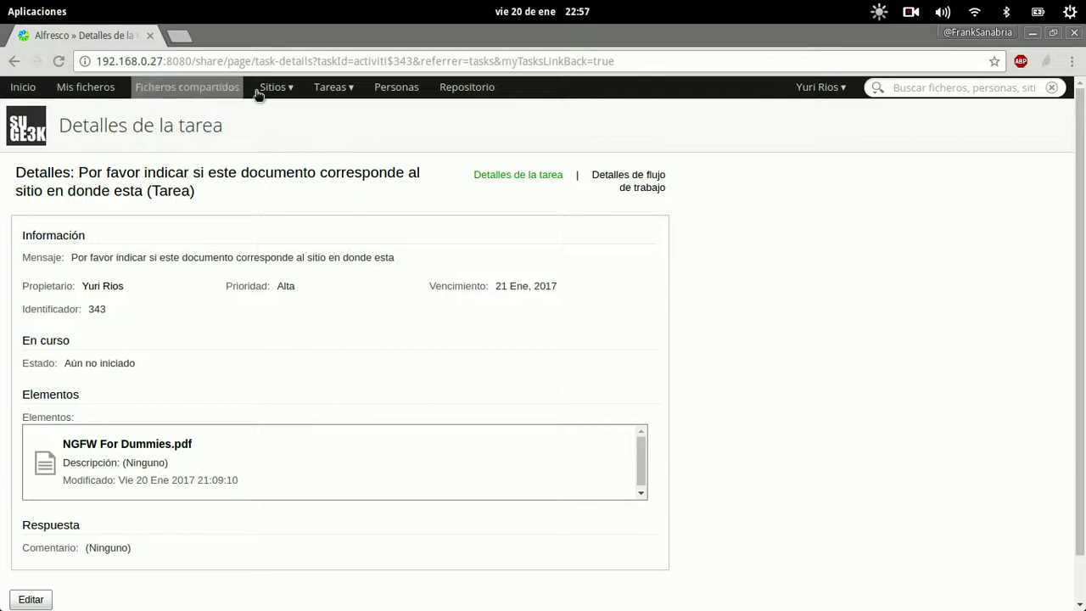
Return from the task details to the list of active tasks
click(260, 90)
click(331, 88)
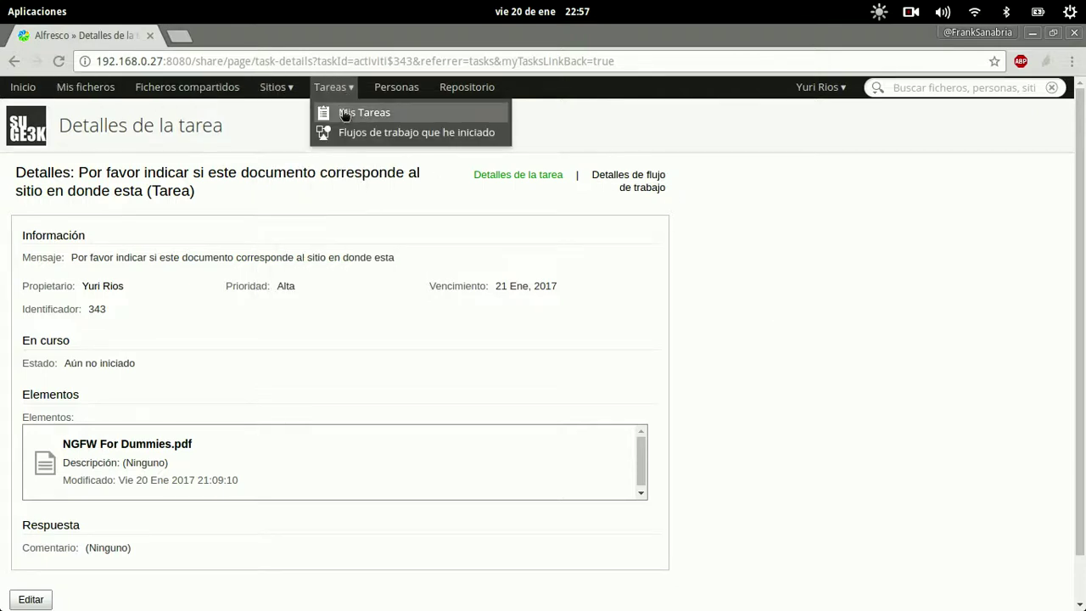
click(345, 115)
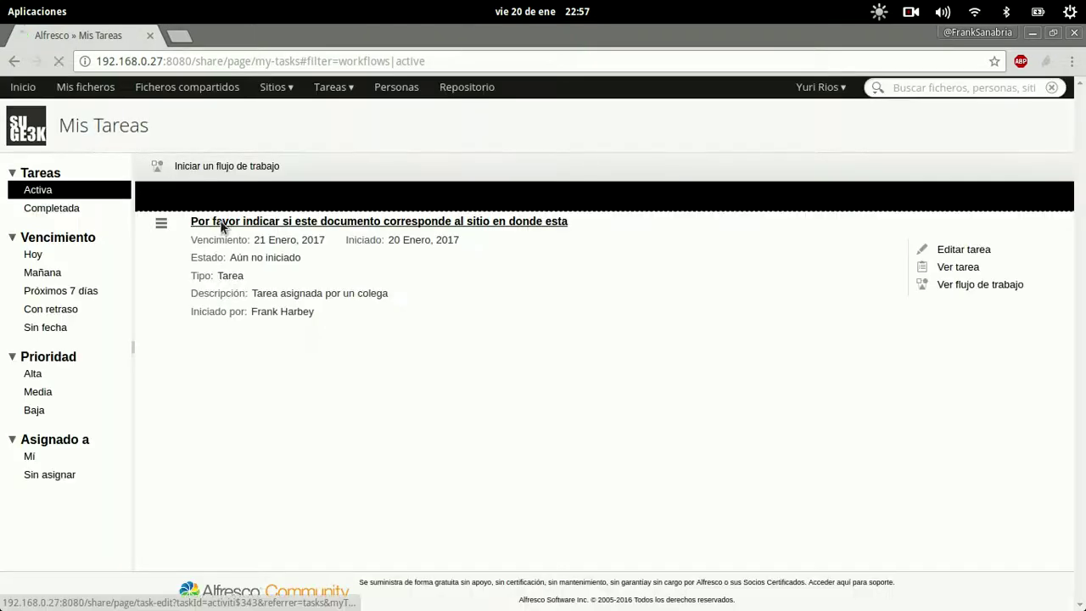
Edit the assigned task: add the comment "Procedo a validar, es extraño", set the status to En curso, and save
click(220, 224)
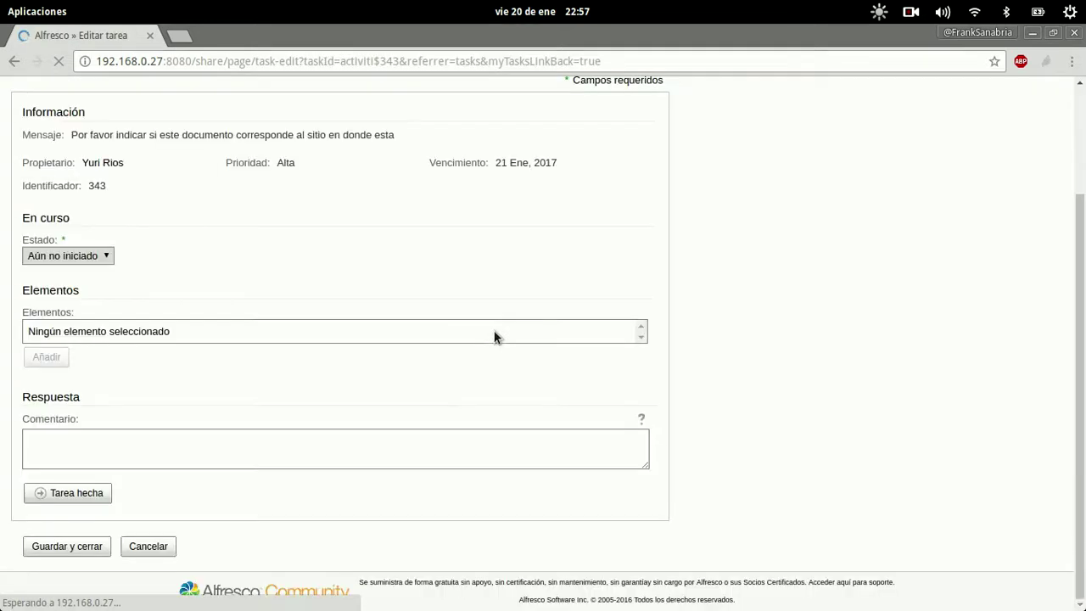
click(202, 485)
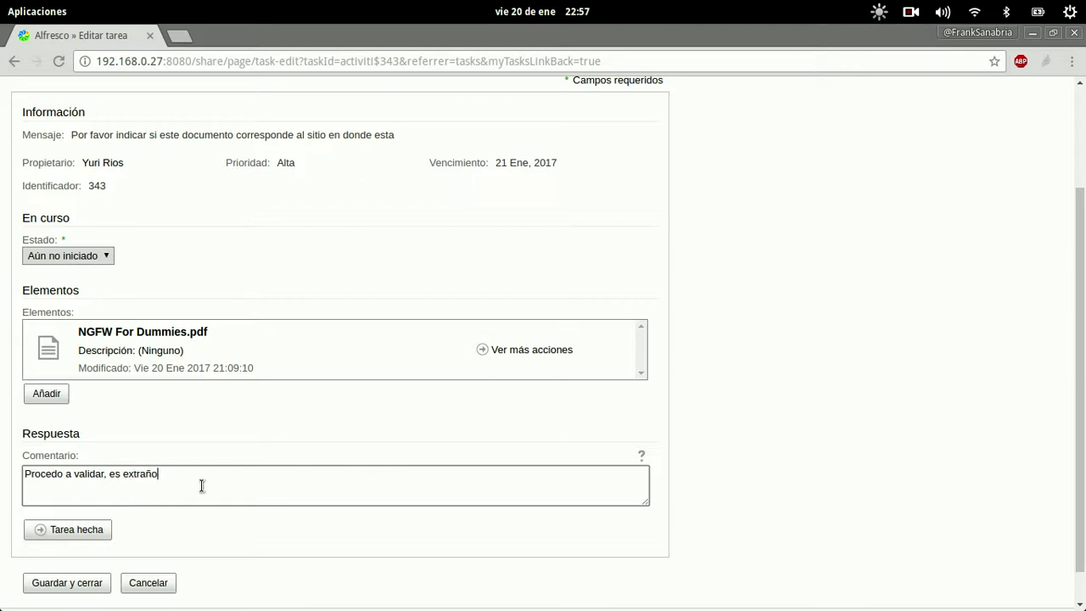
click(68, 256)
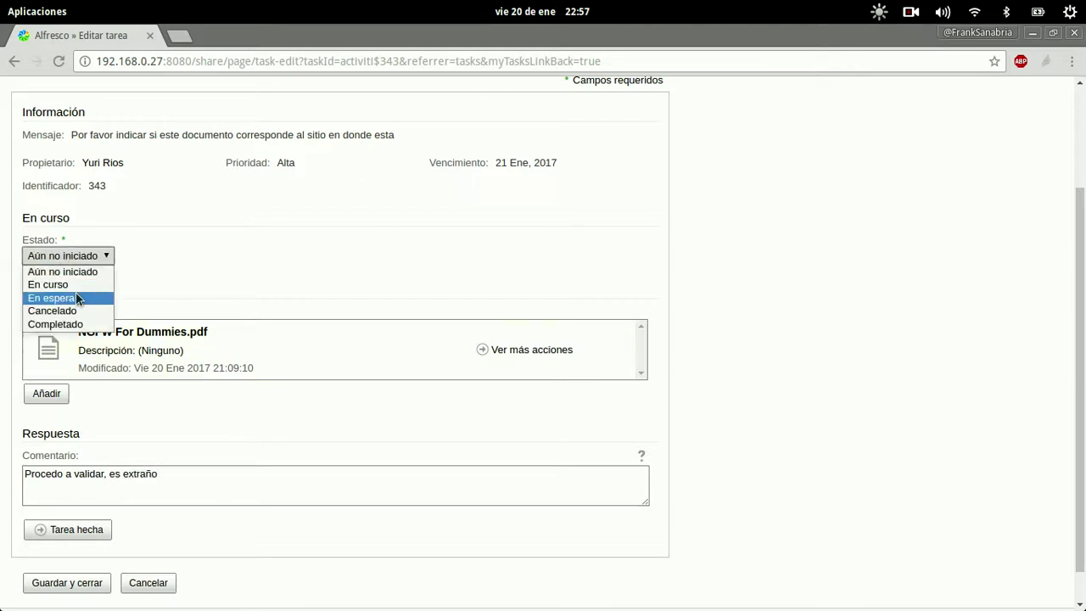
click(84, 283)
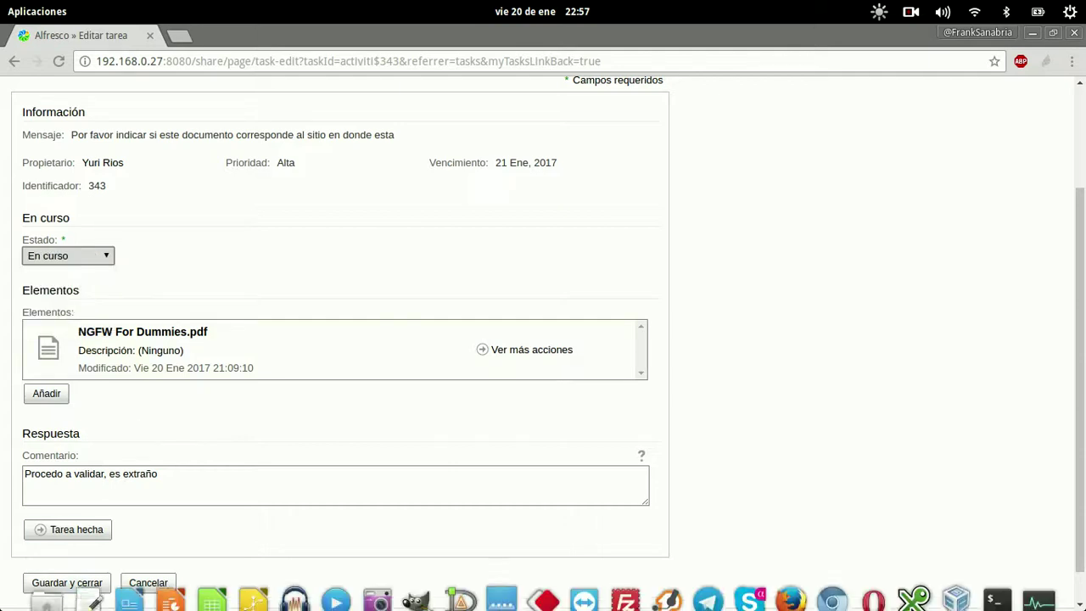
click(74, 584)
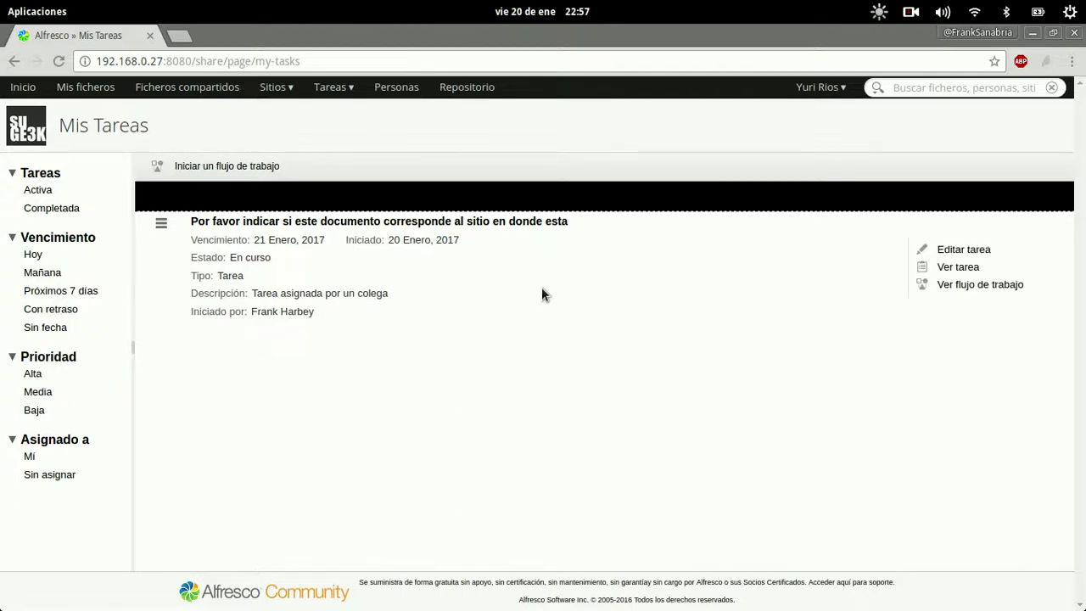
Check the active and completed tasks in the initiator's session and return to the colleague's session
key(alt+Tab)
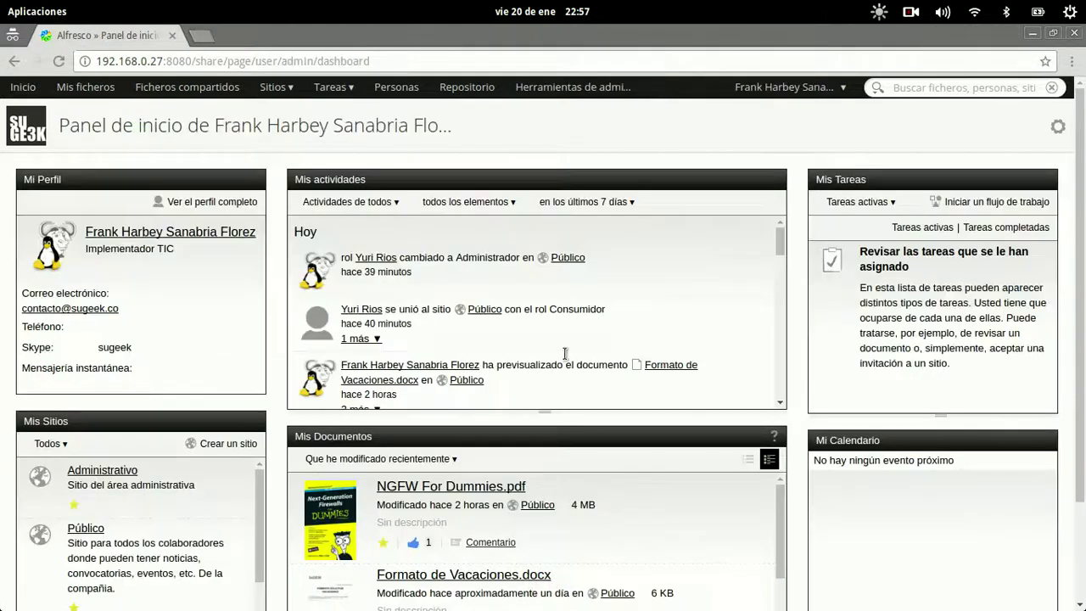
click(947, 229)
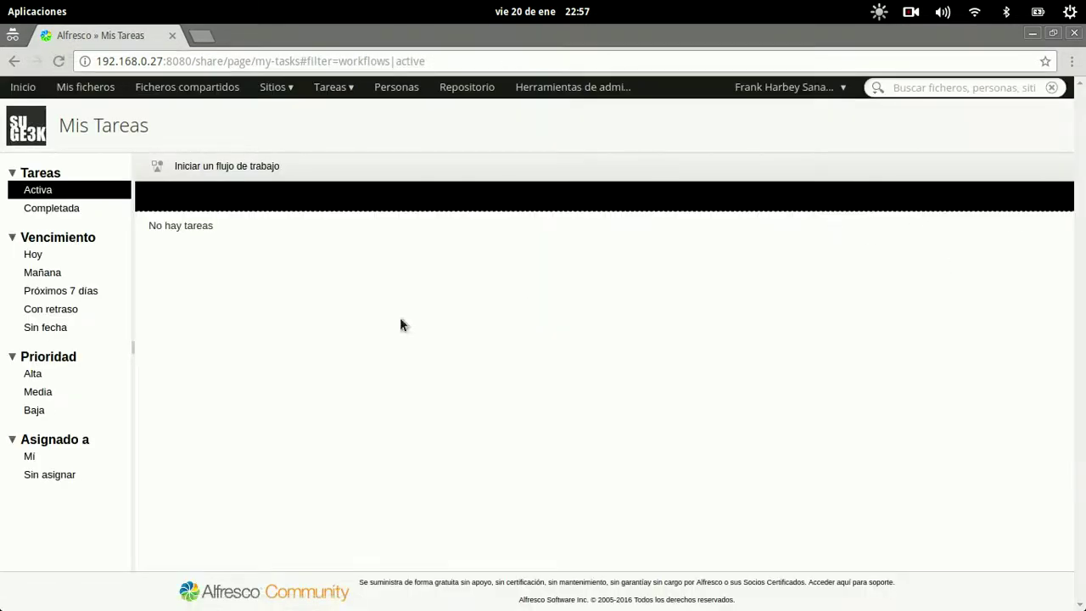
click(54, 209)
key(alt+Tab)
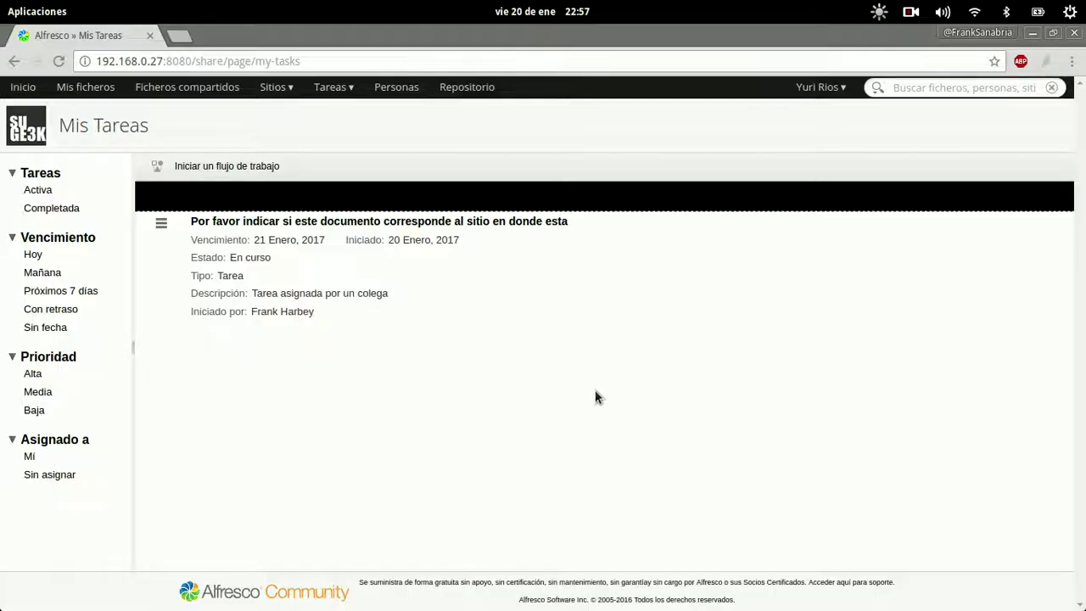
key(alt+Tab)
key(alt+Tab)
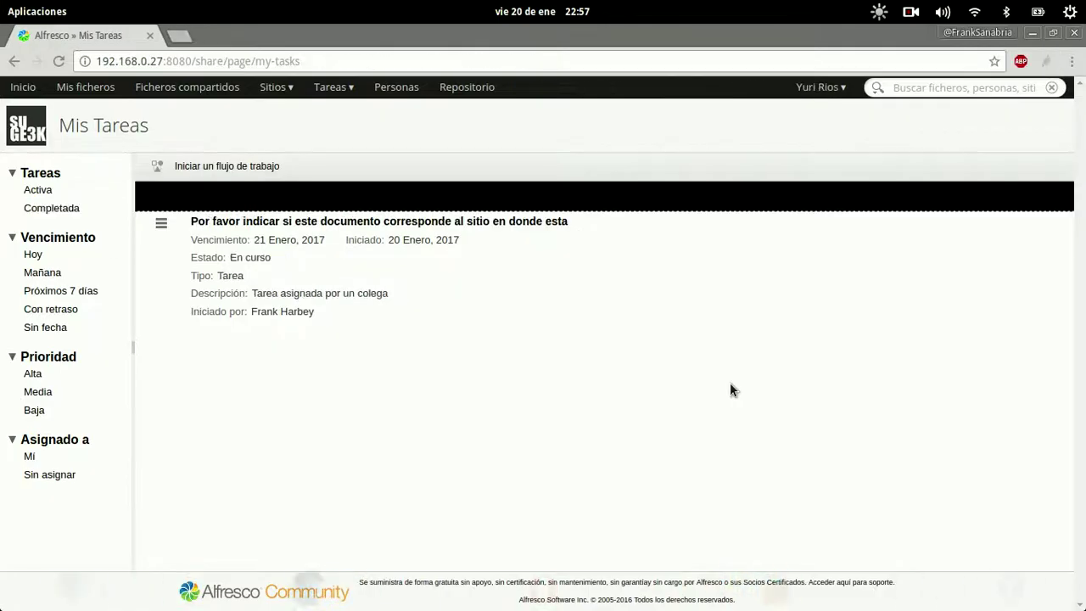
Reopen the assigned task for editing and check its saved status, attached document and comment
mouse_move(395, 245)
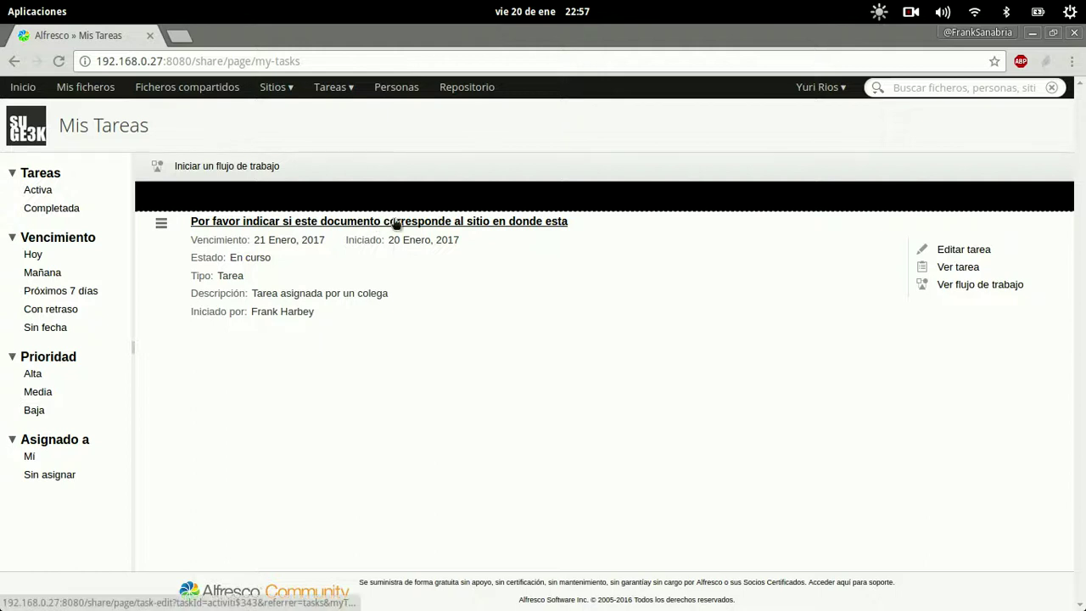
click(980, 253)
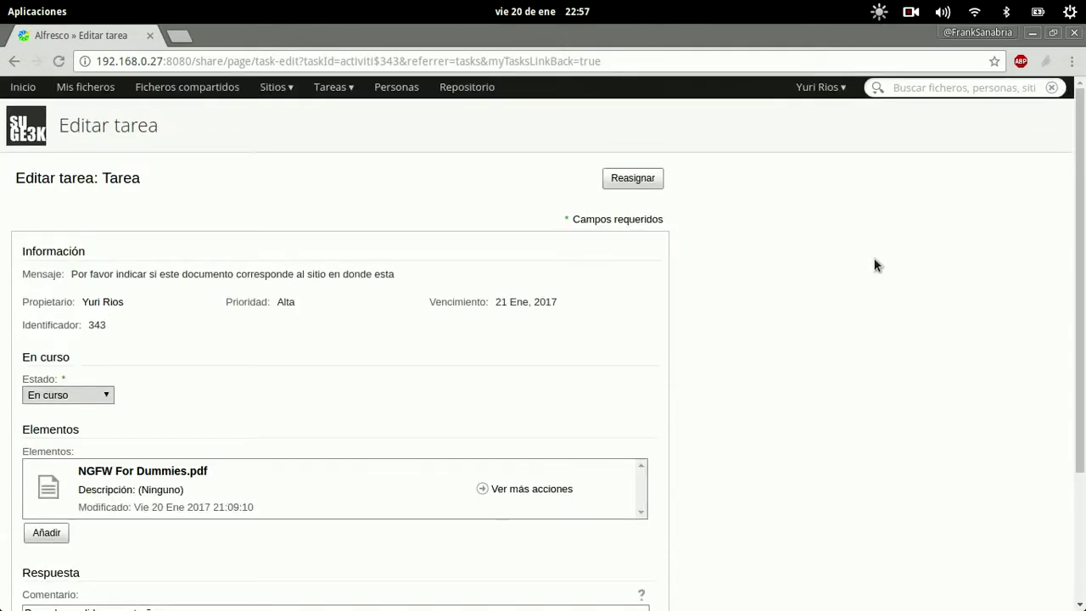
scroll(717, 404, down, 1)
scroll(702, 402, down, 4)
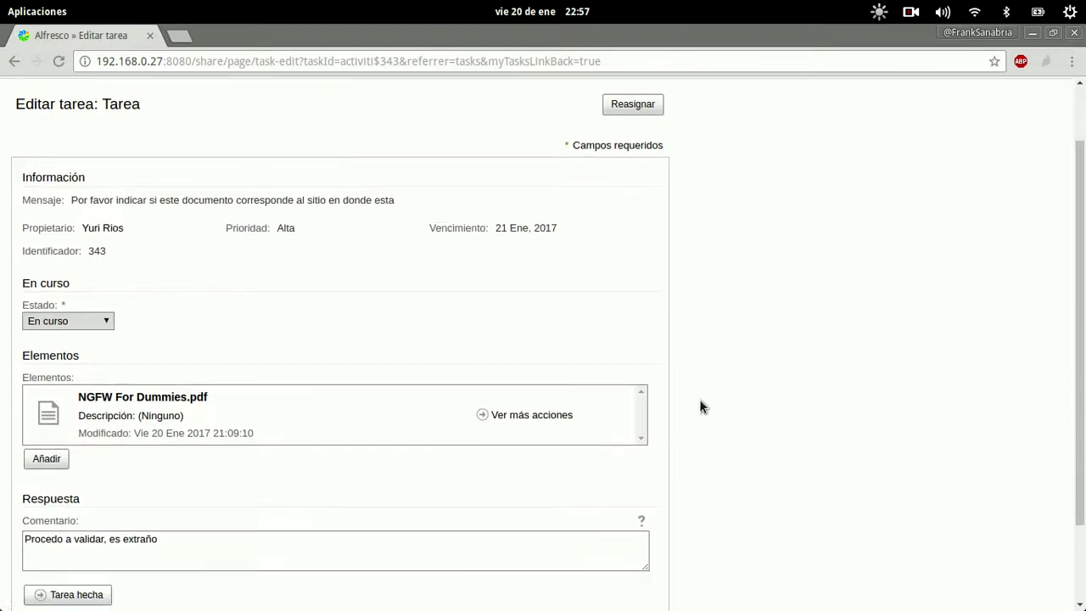
scroll(701, 399, up, 5)
click(648, 171)
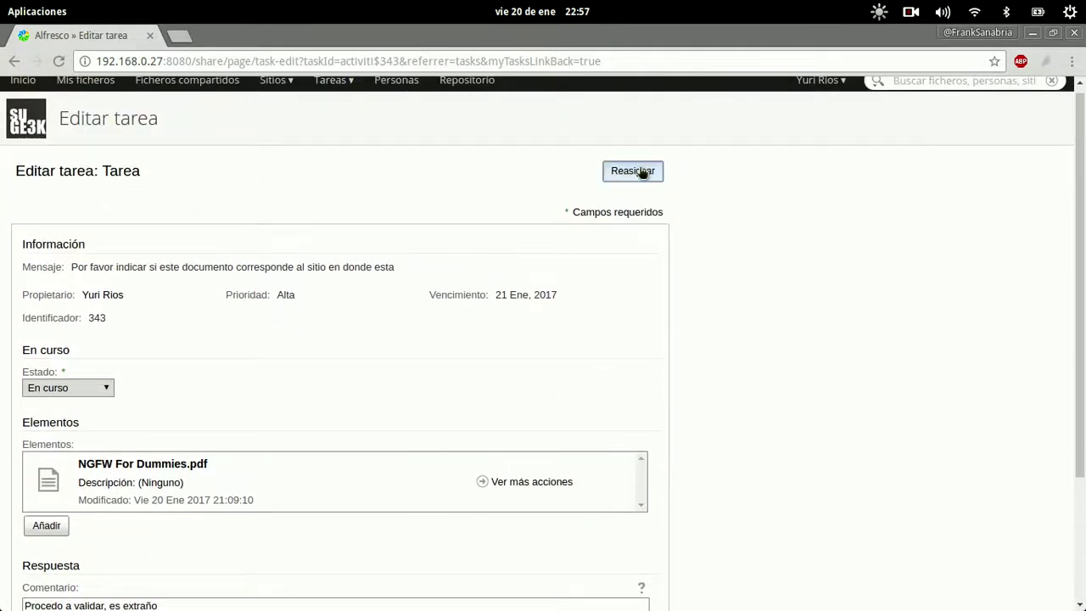
click(465, 240)
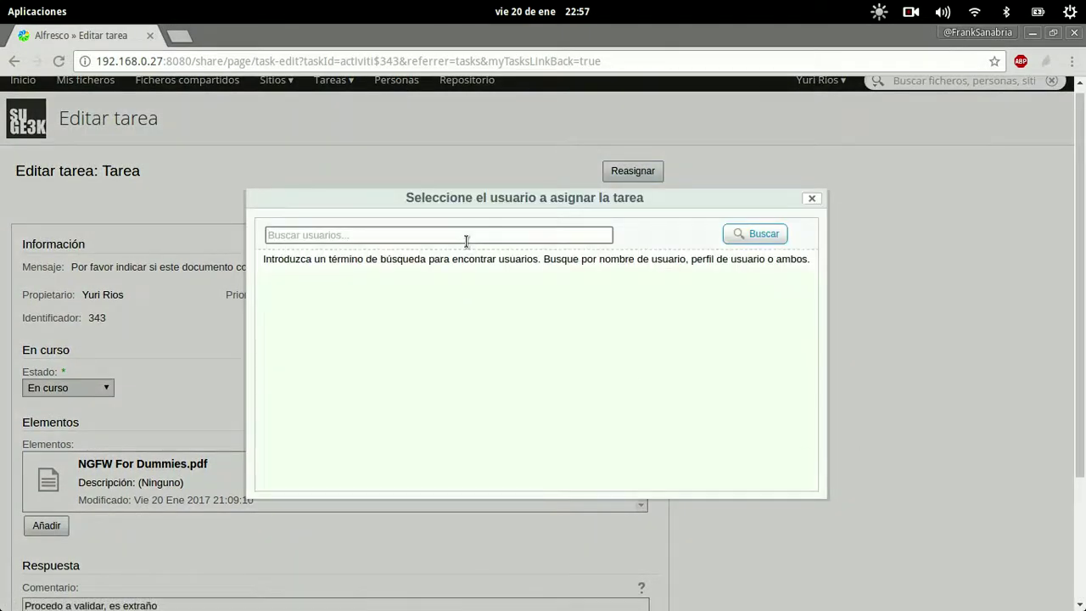
text(G)
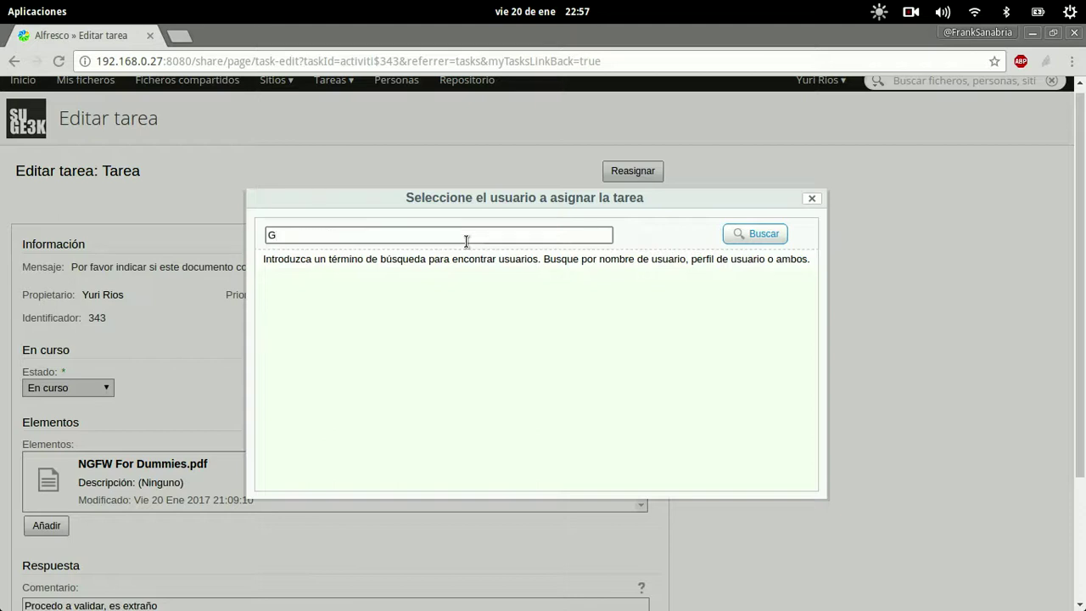
click(811, 198)
Set the task's status to Cancelado and mark the task as done
scroll(554, 373, down, 2)
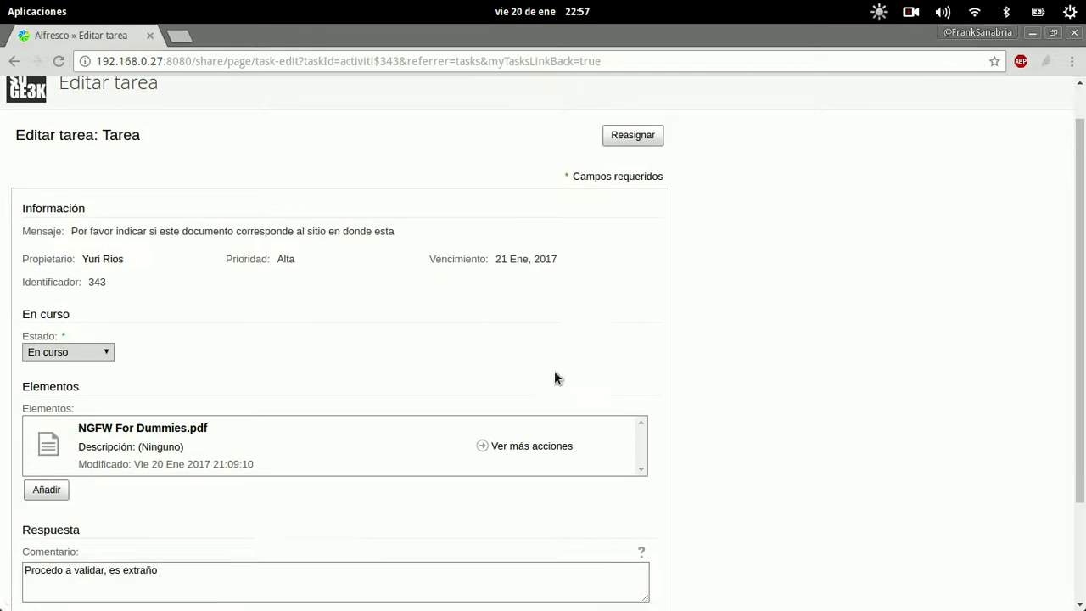
scroll(284, 469, down, 1)
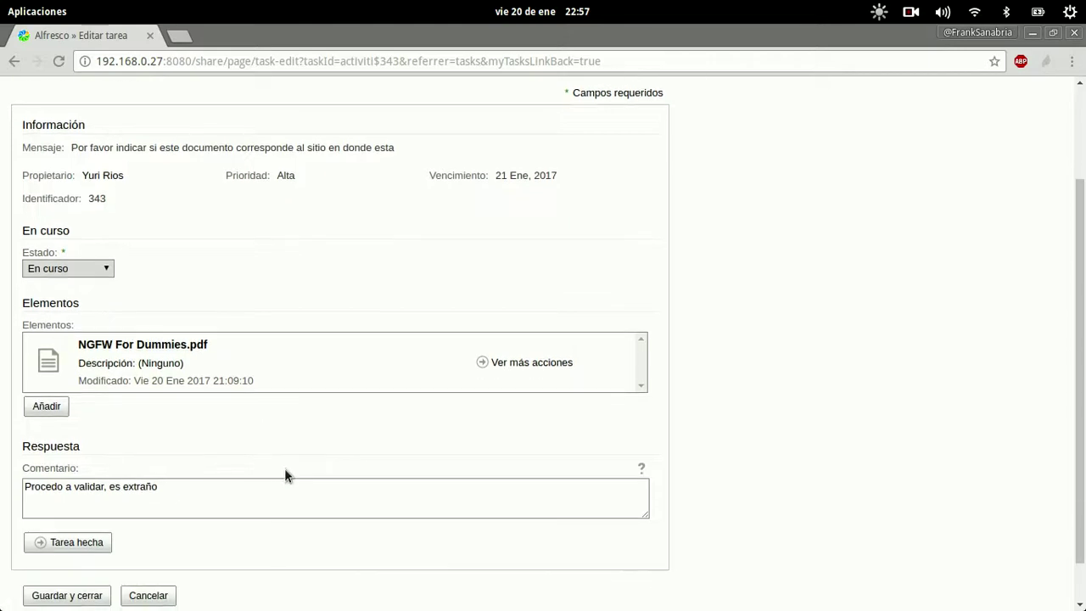
scroll(133, 538, down, 1)
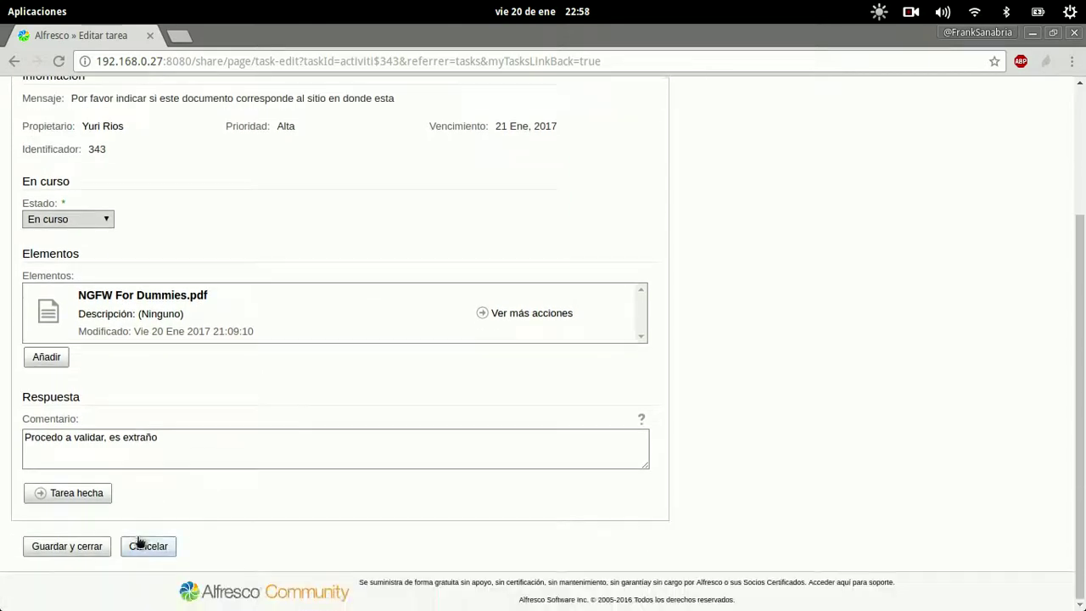
click(81, 220)
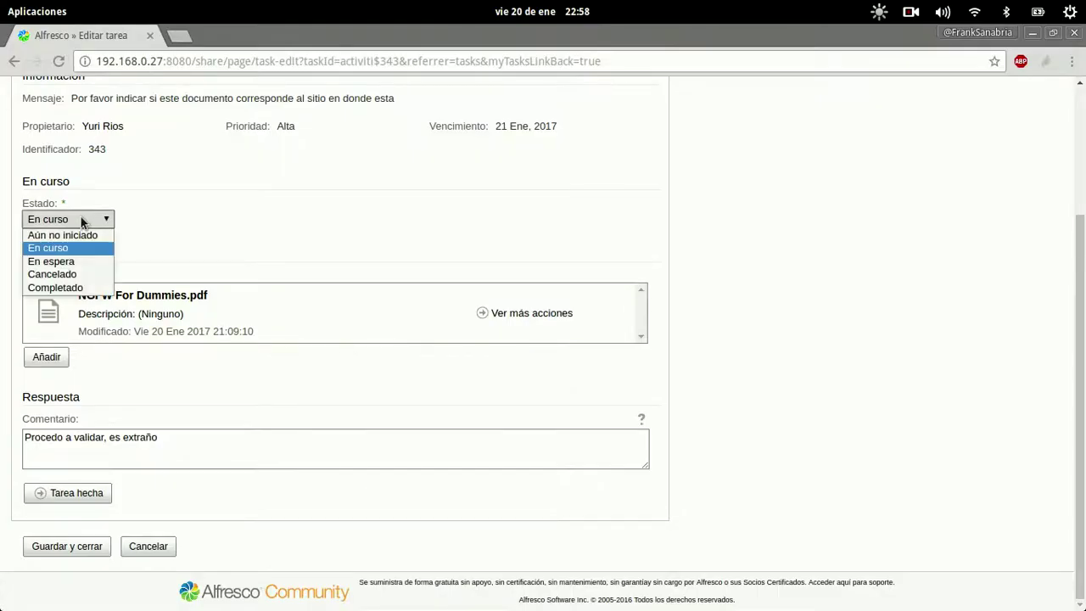
click(75, 266)
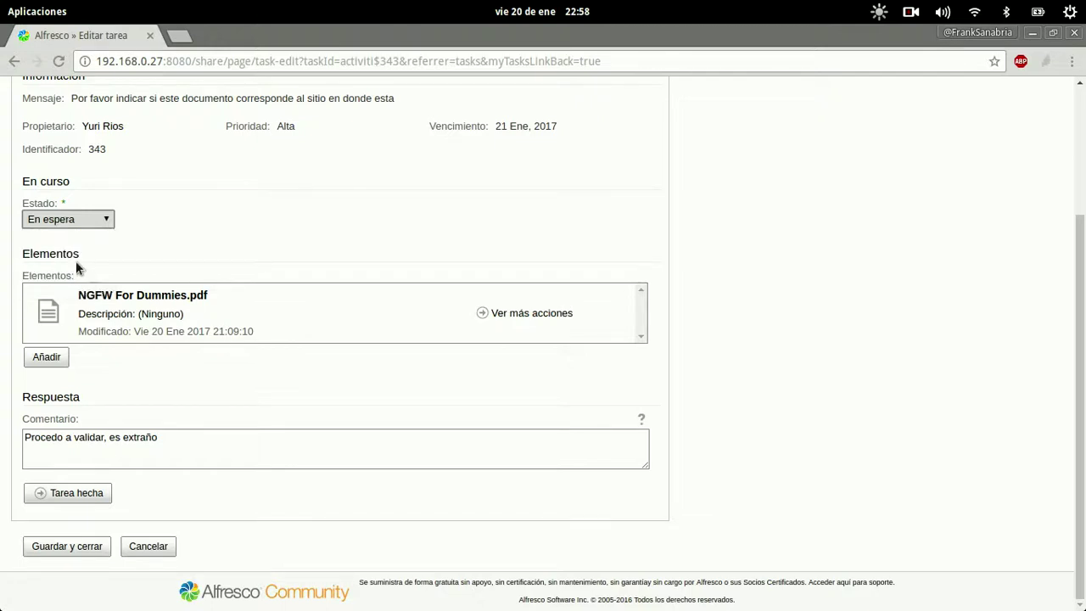
click(43, 222)
click(74, 279)
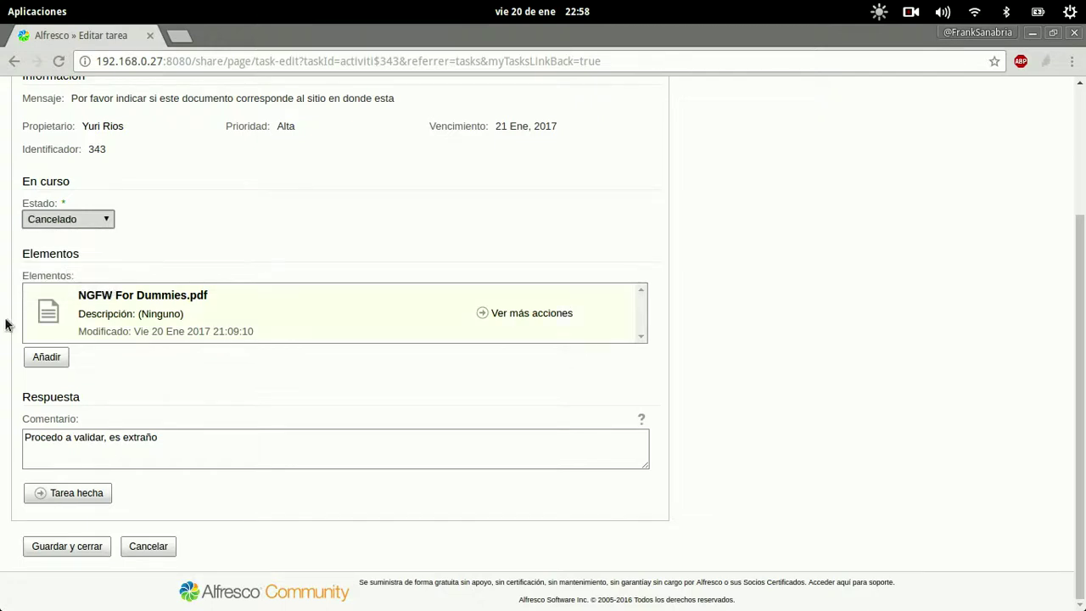
click(51, 495)
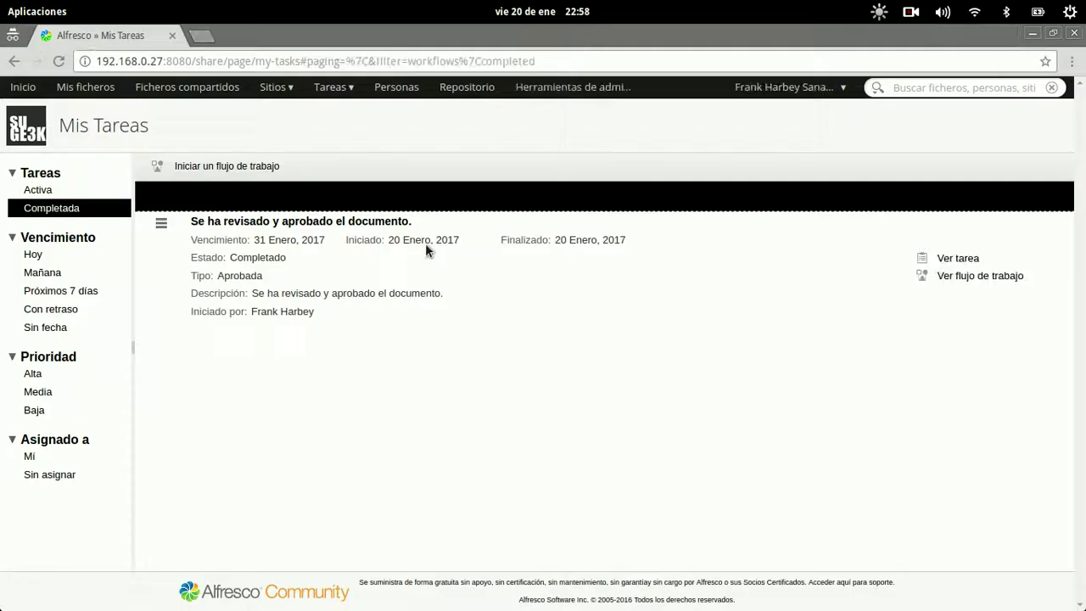
In the initiator's session, refresh Mis Tareas, list the active tasks and view the details of the returned task
key(F5)
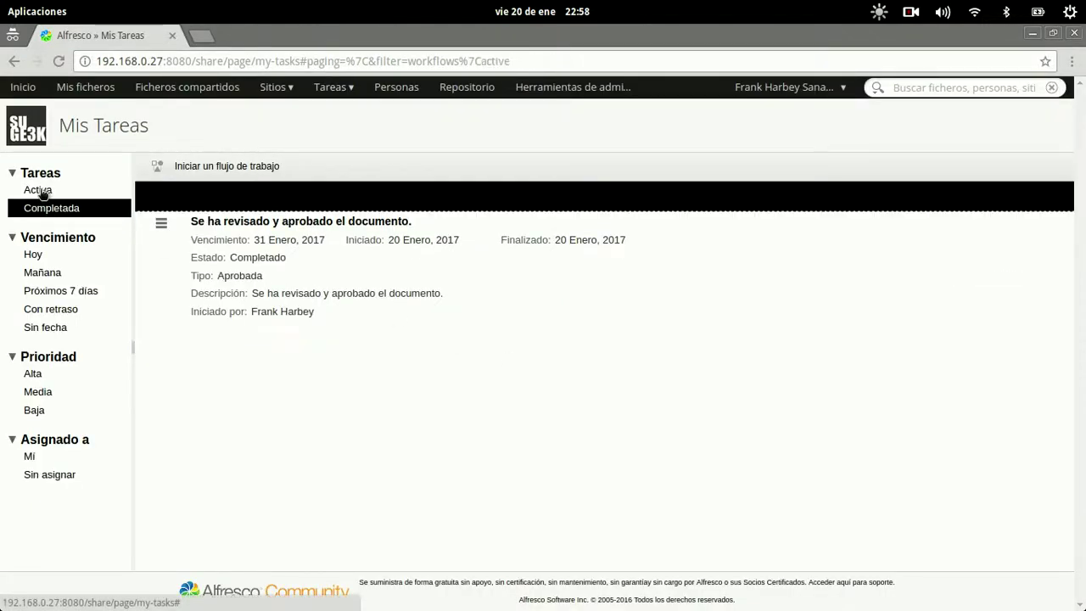
click(41, 190)
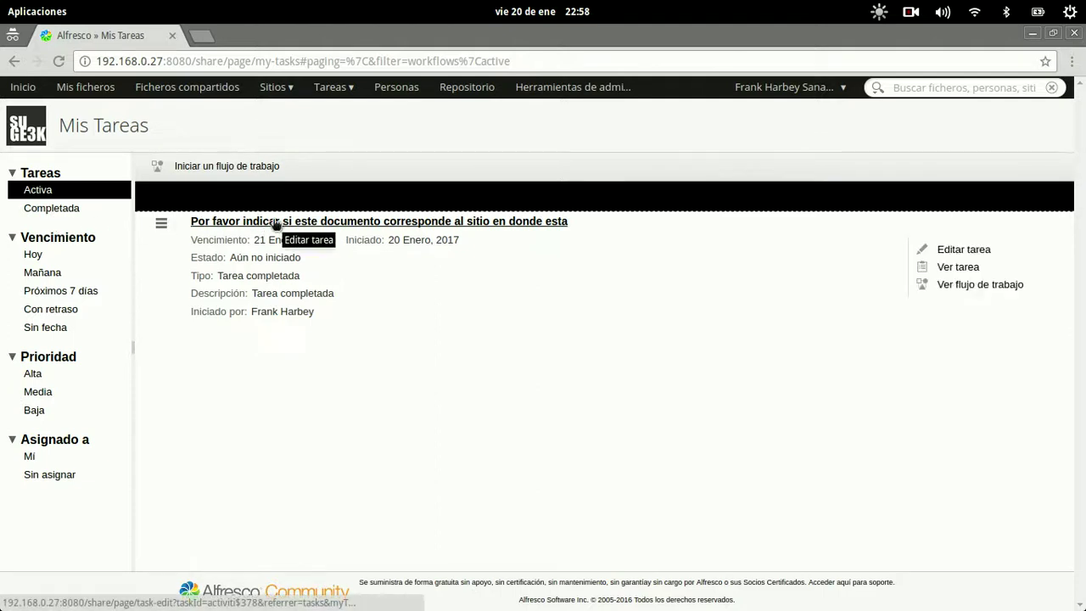
click(951, 268)
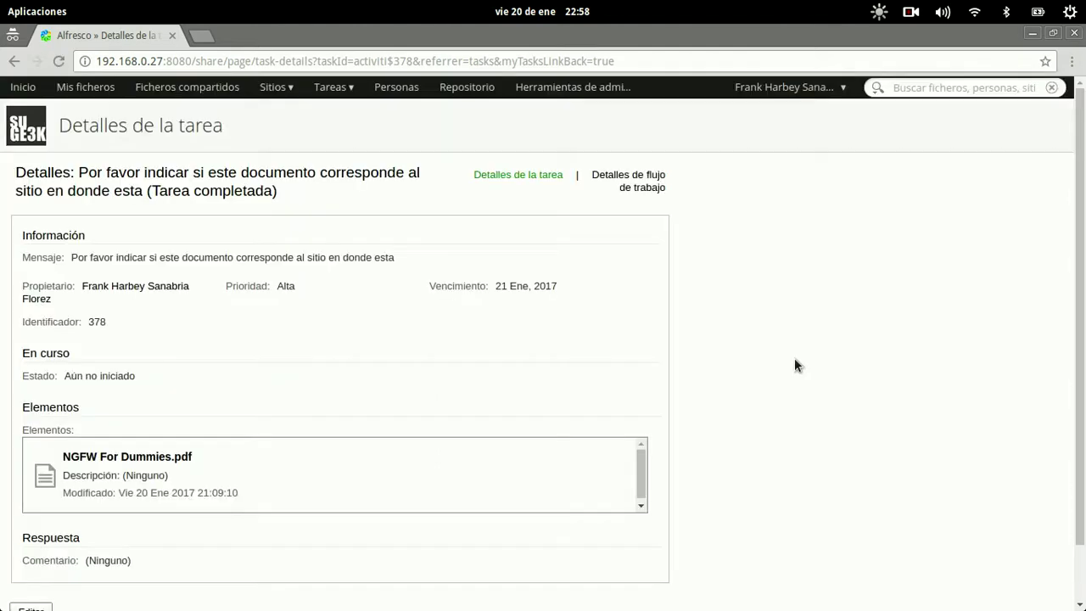
scroll(795, 353, down, 2)
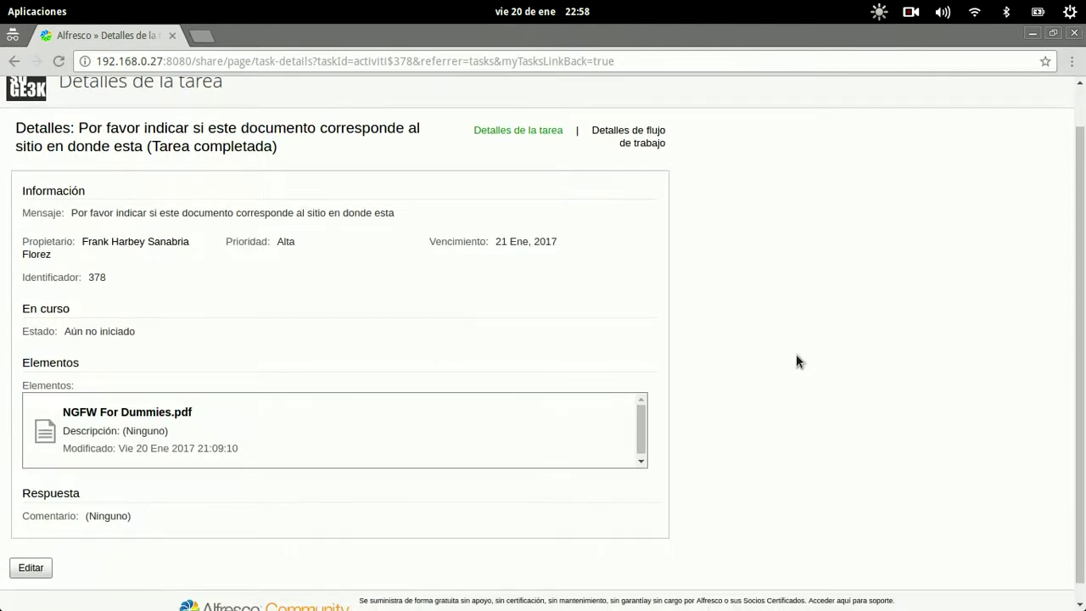
scroll(552, 271, up, 2)
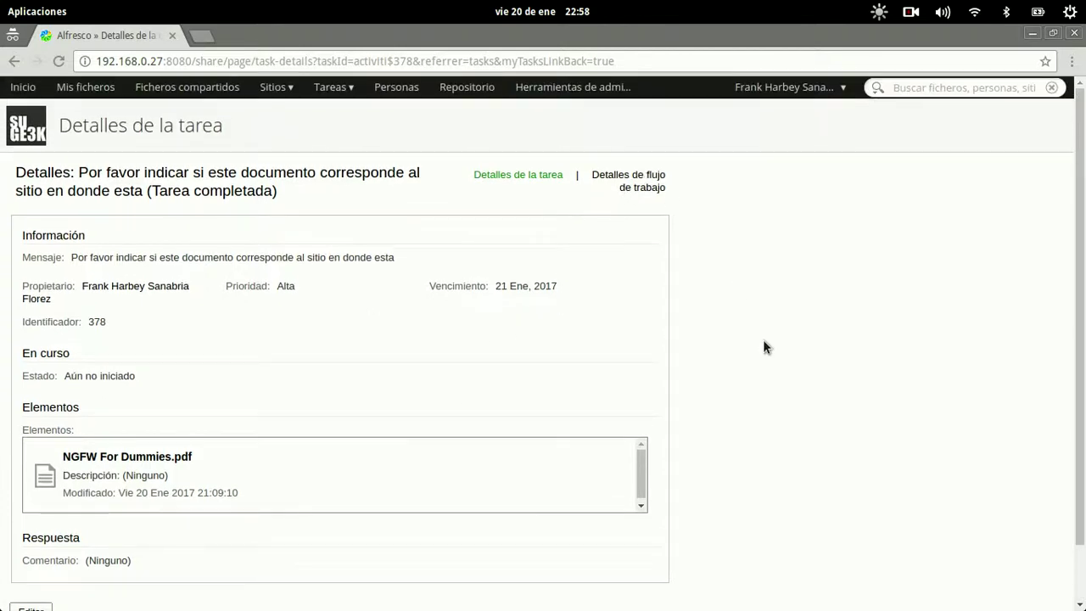
Go to the workflow details and review the colleague's comment, general information, current tasks and history
click(644, 177)
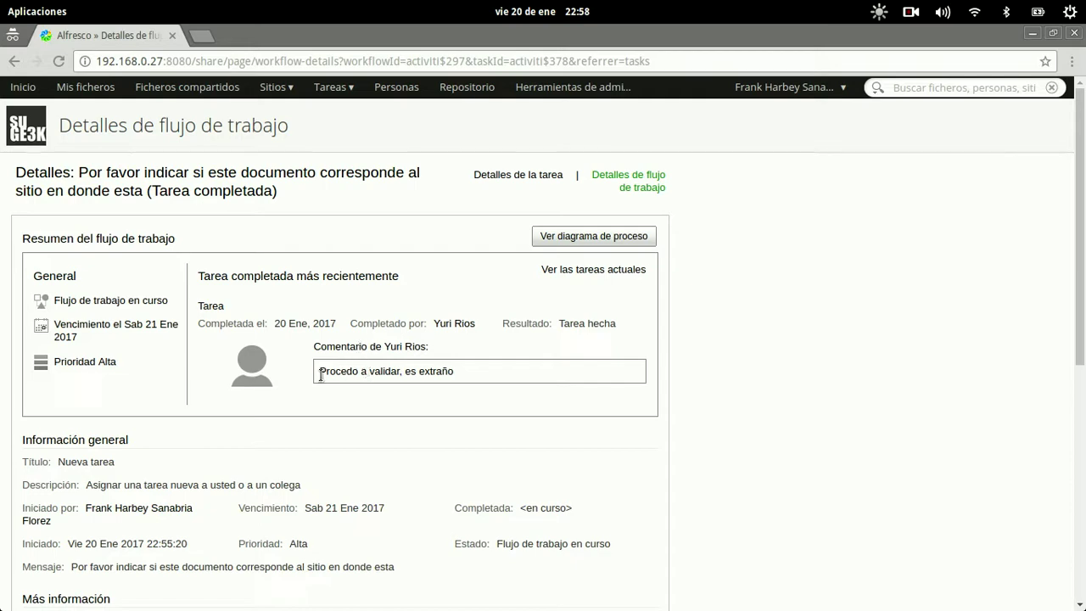
scroll(632, 392, down, 8)
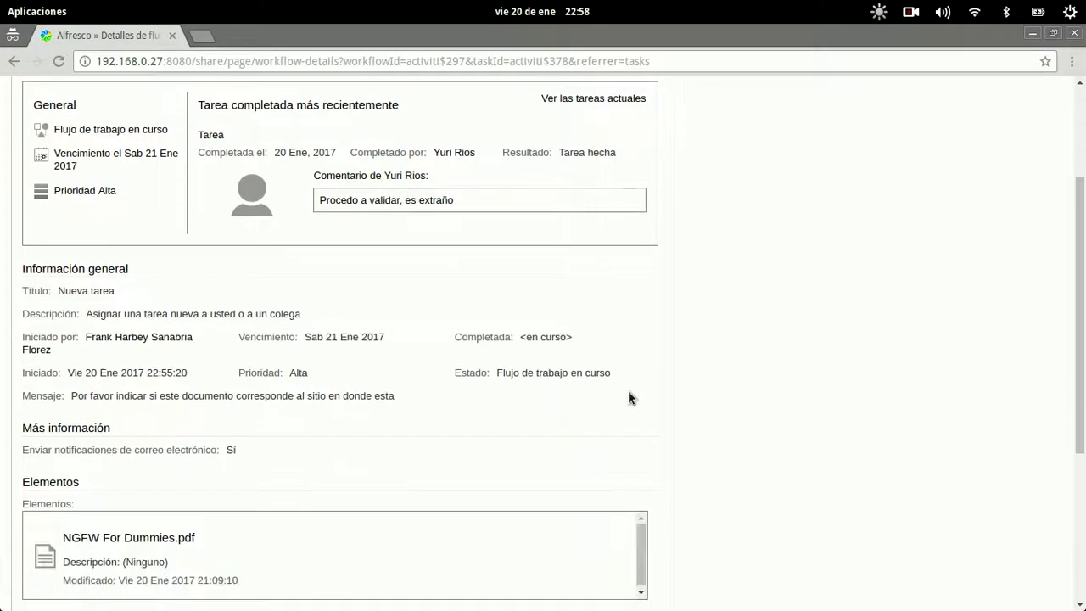
scroll(781, 401, down, 3)
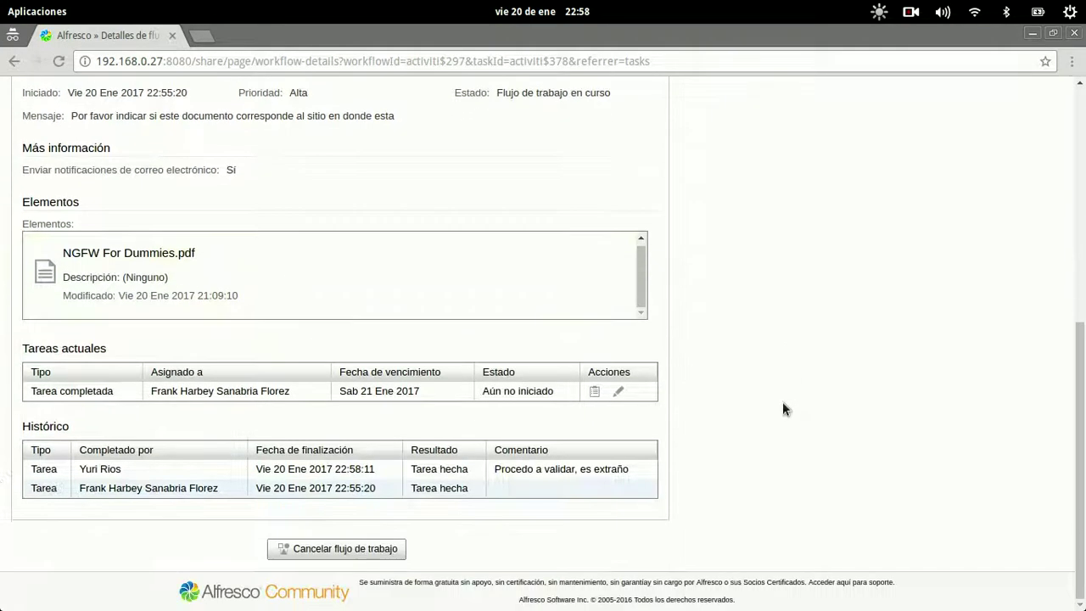
scroll(791, 383, up, 10)
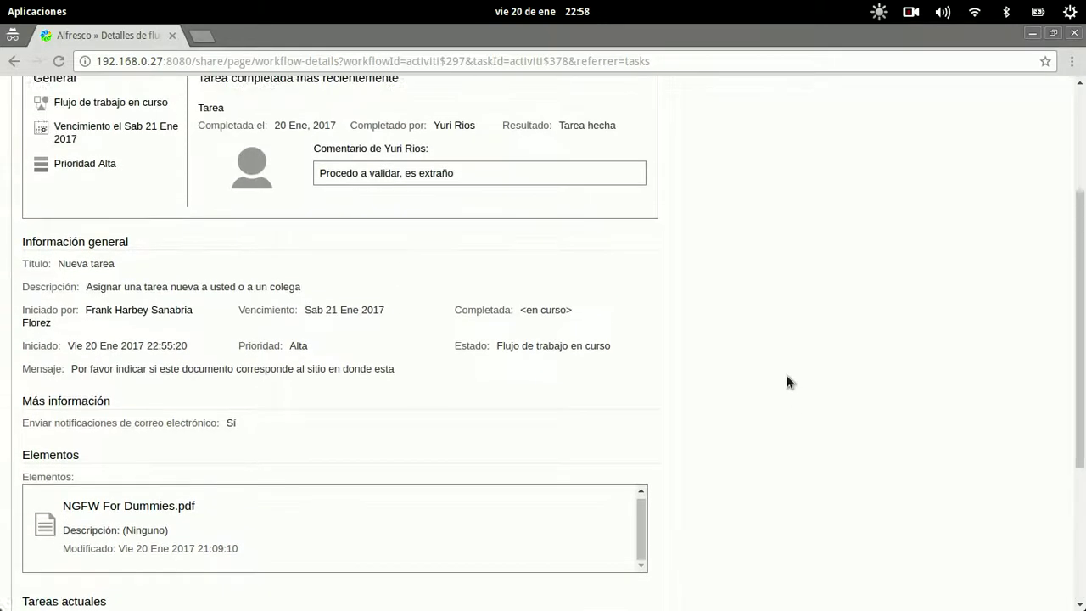
Examine the workflow's process diagram, close it and recheck the current tasks and history
click(613, 193)
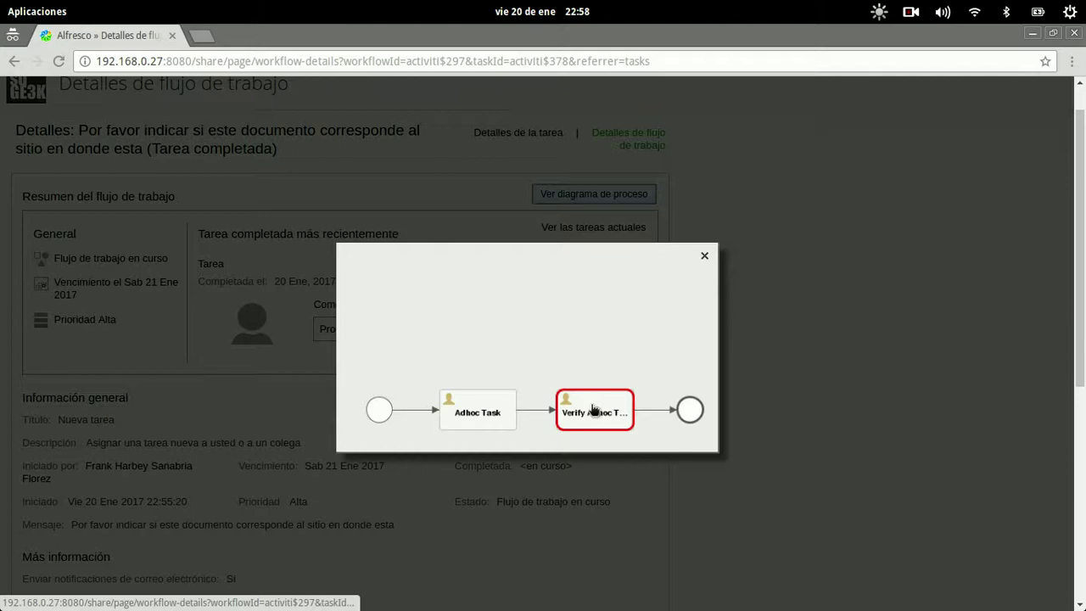
click(705, 255)
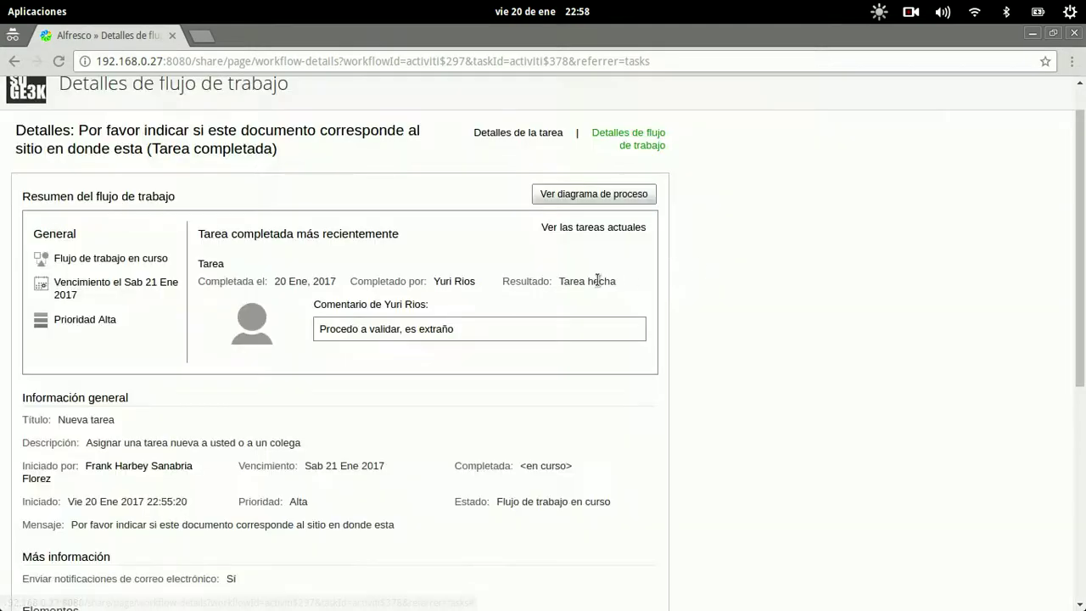
scroll(450, 317, down, 5)
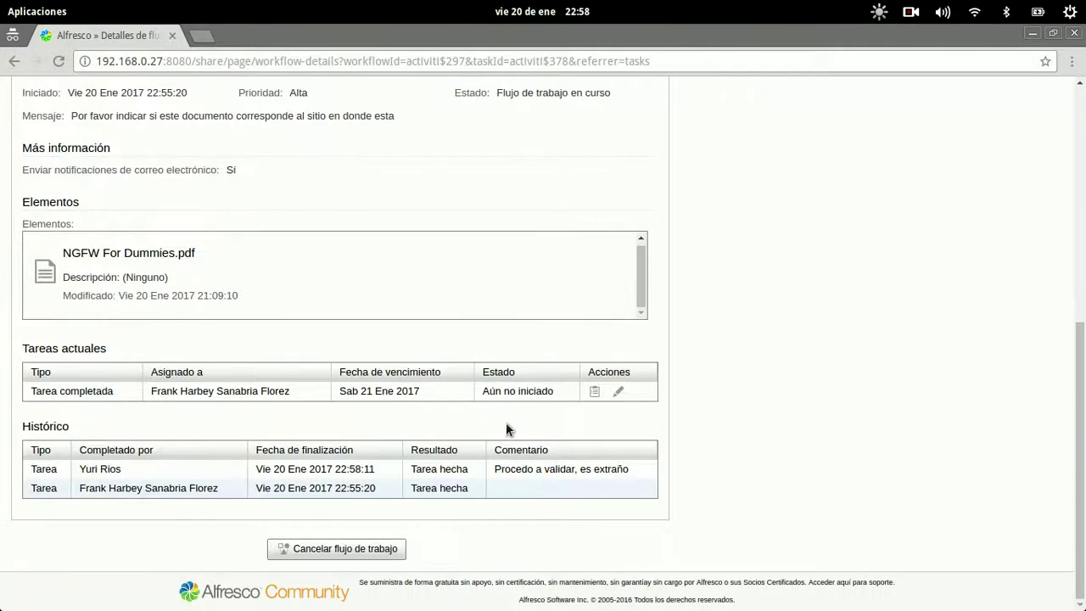
scroll(506, 423, up, 5)
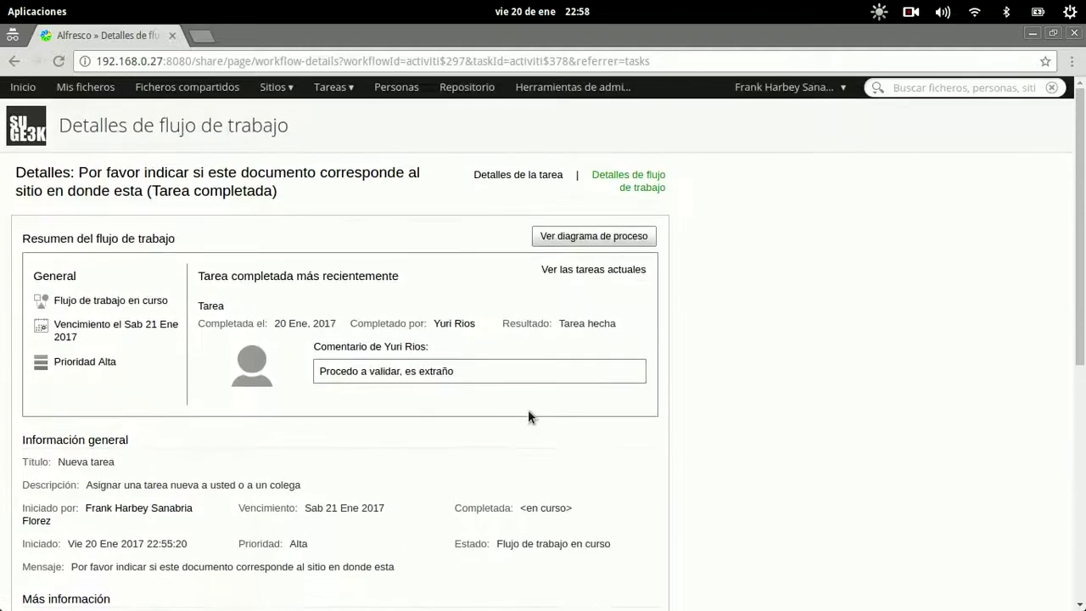
Review the rest of the workflow details, return to Mis Tareas and open the returned active task for editing
scroll(528, 416, down, 5)
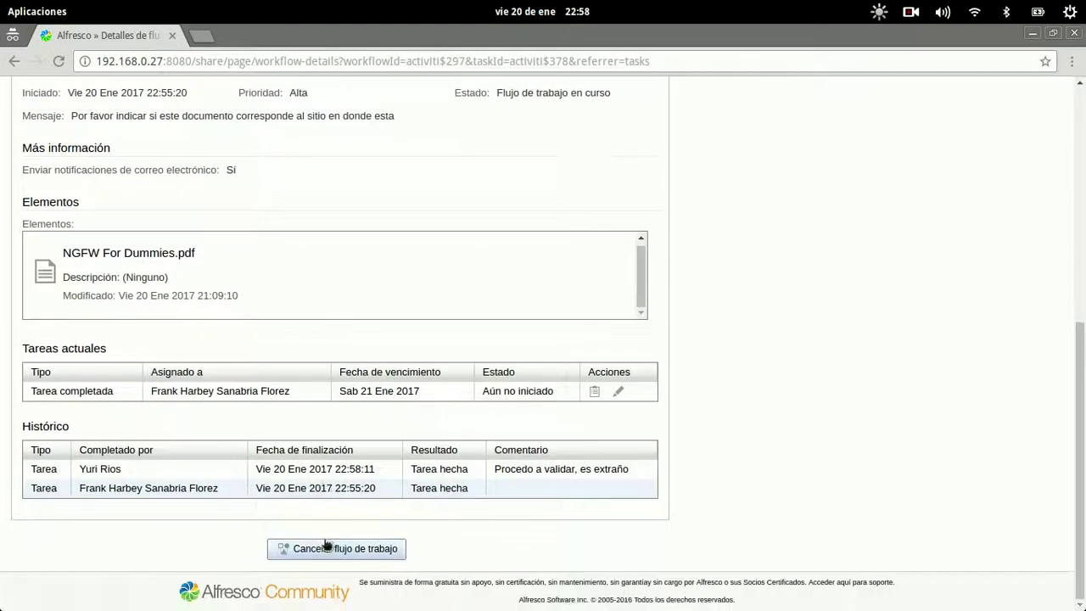
scroll(661, 262, up, 3)
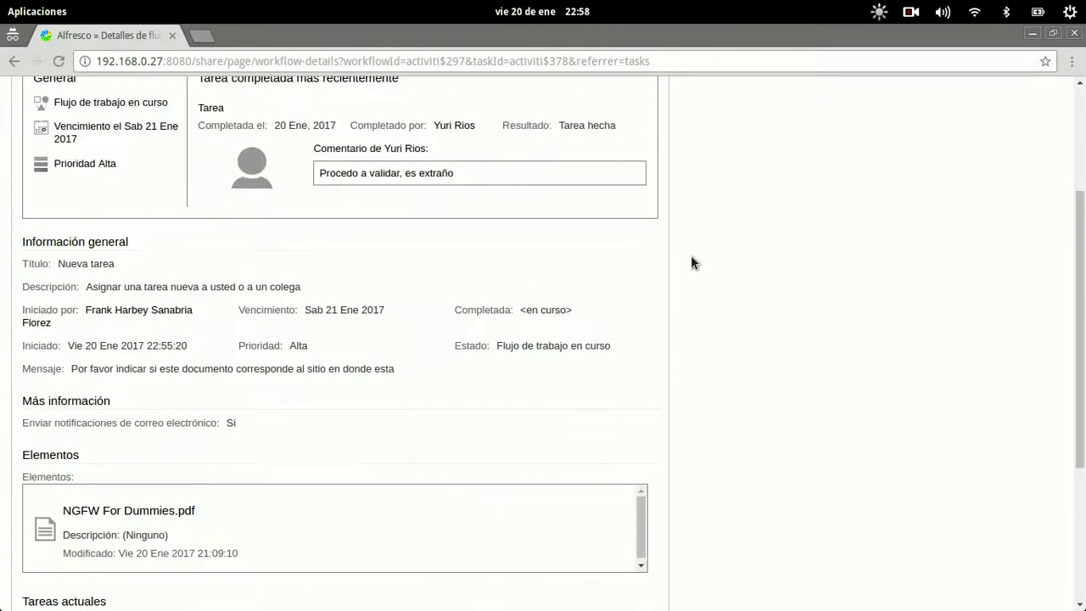
scroll(691, 255, up, 2)
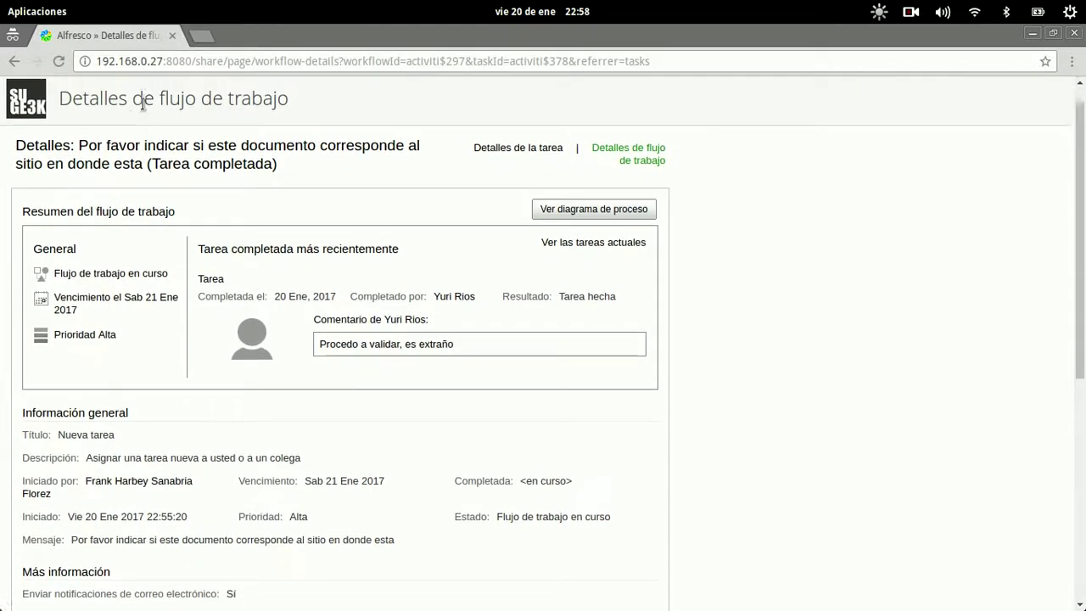
scroll(142, 103, up, 1)
click(331, 87)
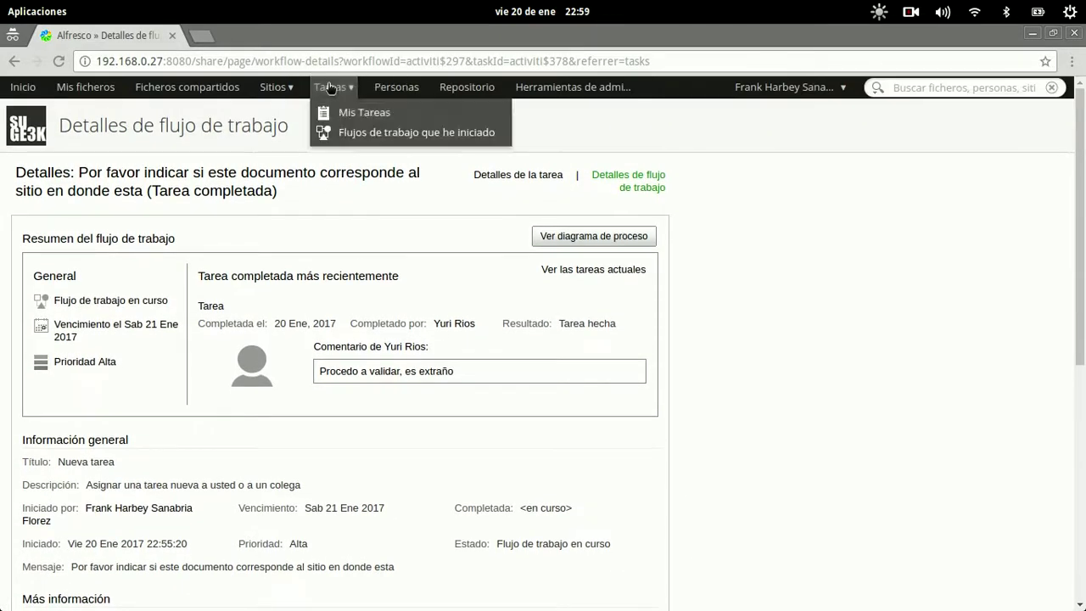
click(363, 112)
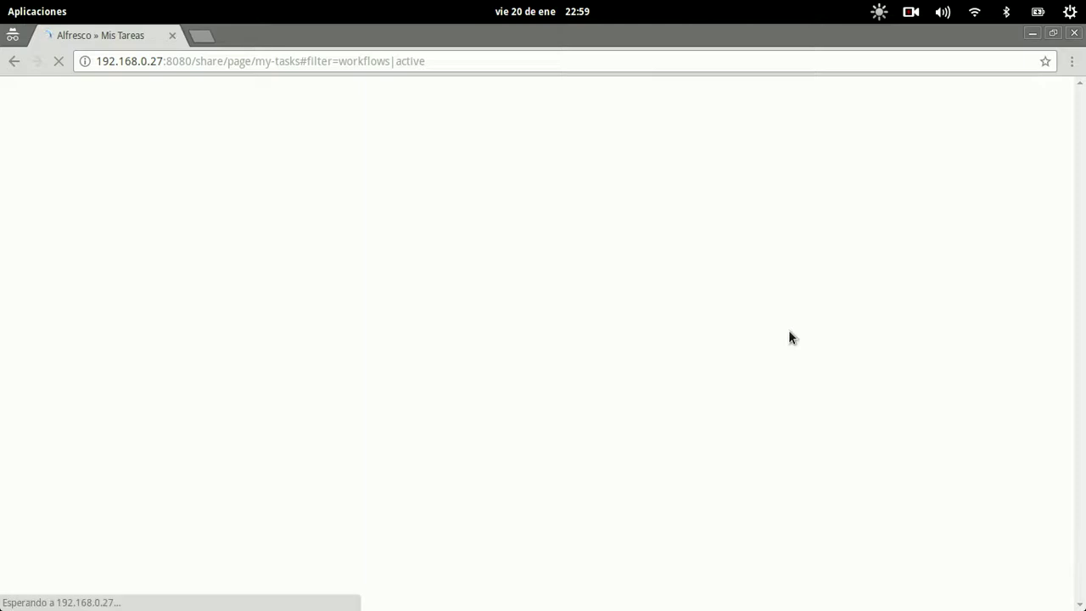
mouse_move(626, 240)
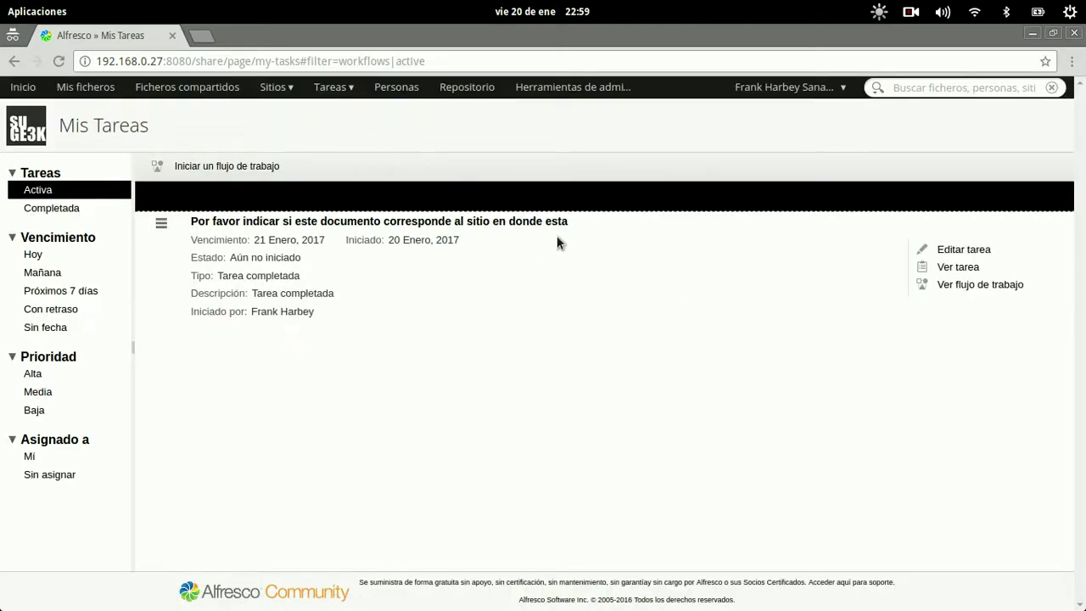
click(962, 248)
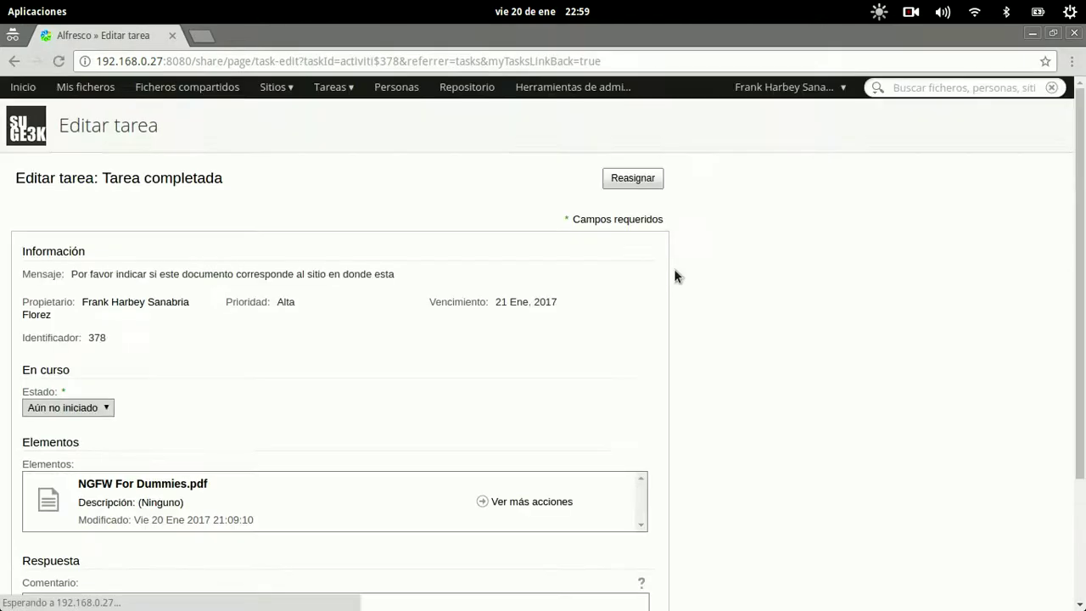
Mark the task as done with status Completado and the comment "Se deja donde esta", and list the completed tasks
scroll(309, 339, down, 4)
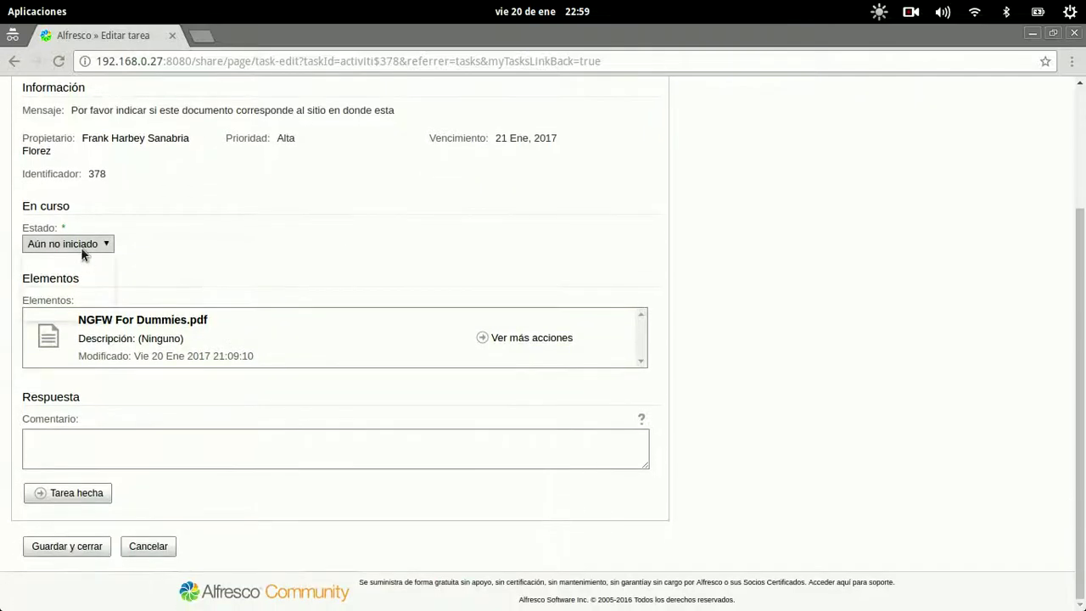
click(81, 247)
click(52, 313)
click(66, 445)
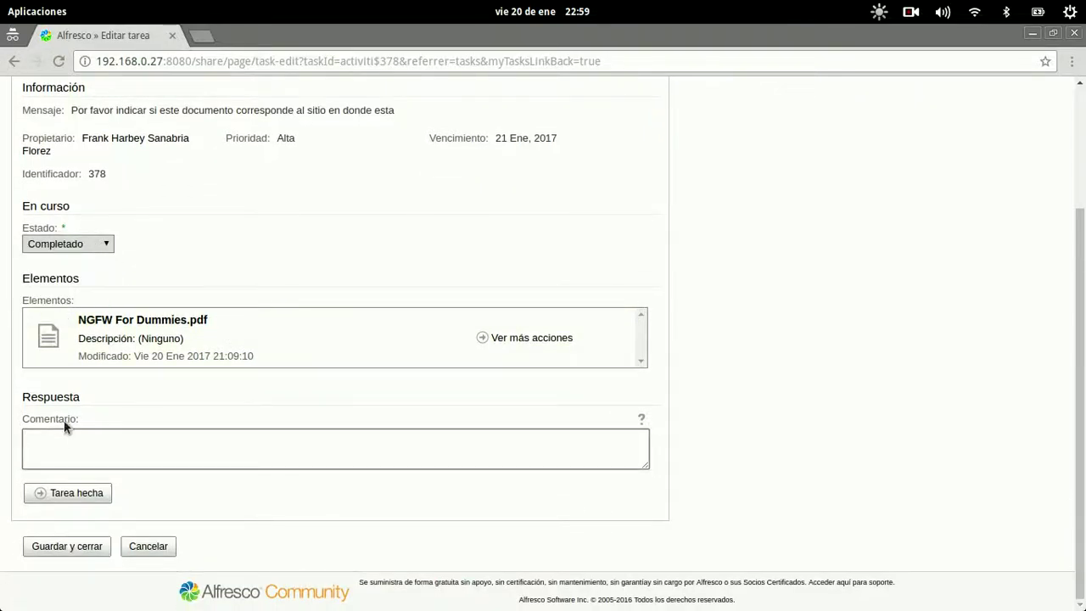
text(Se deja donde esta)
click(66, 490)
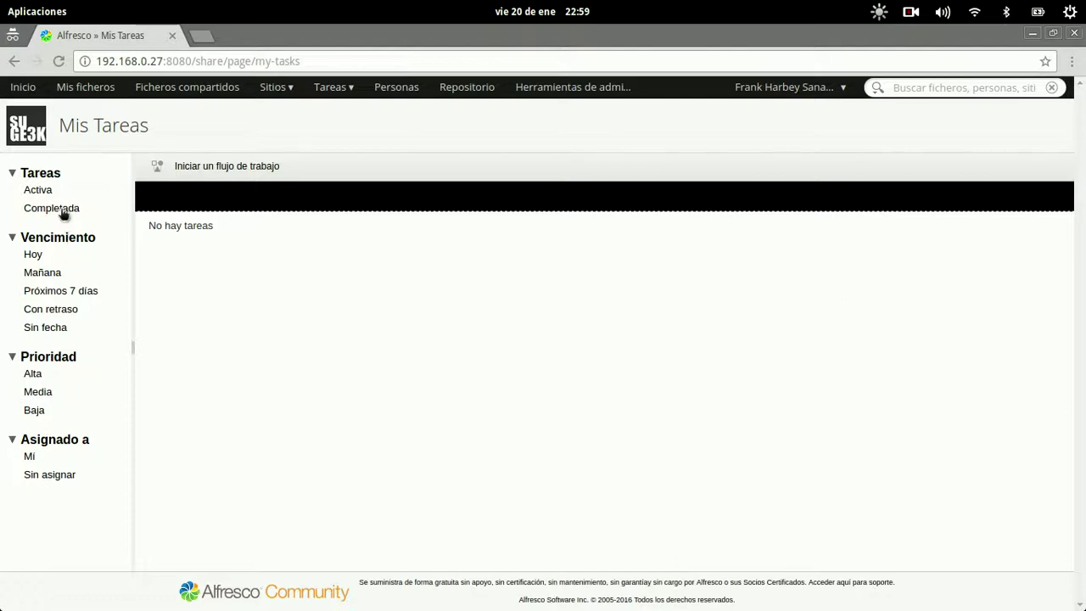
click(62, 210)
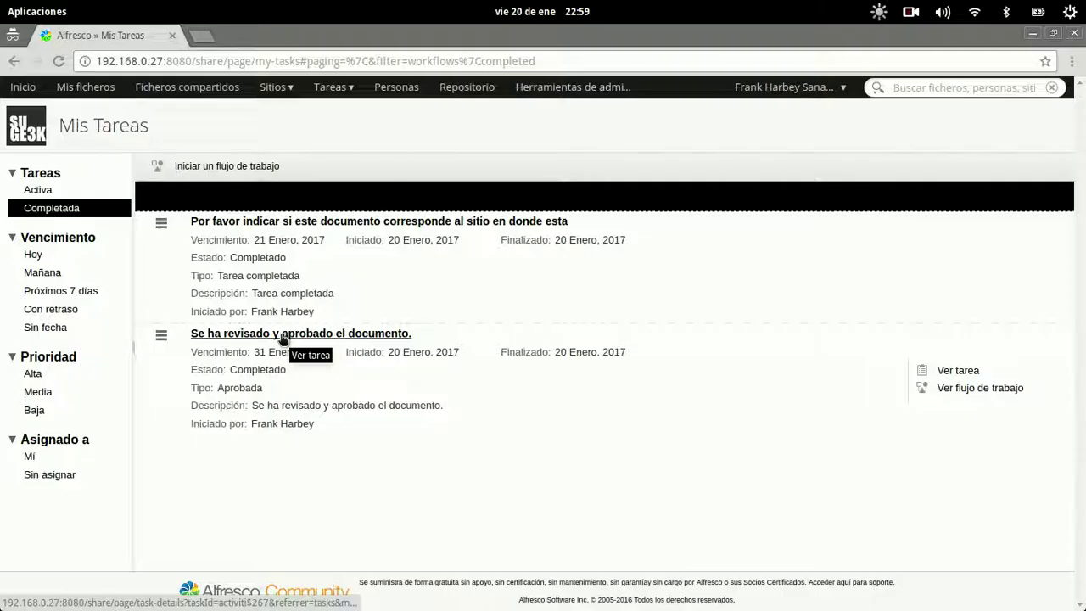